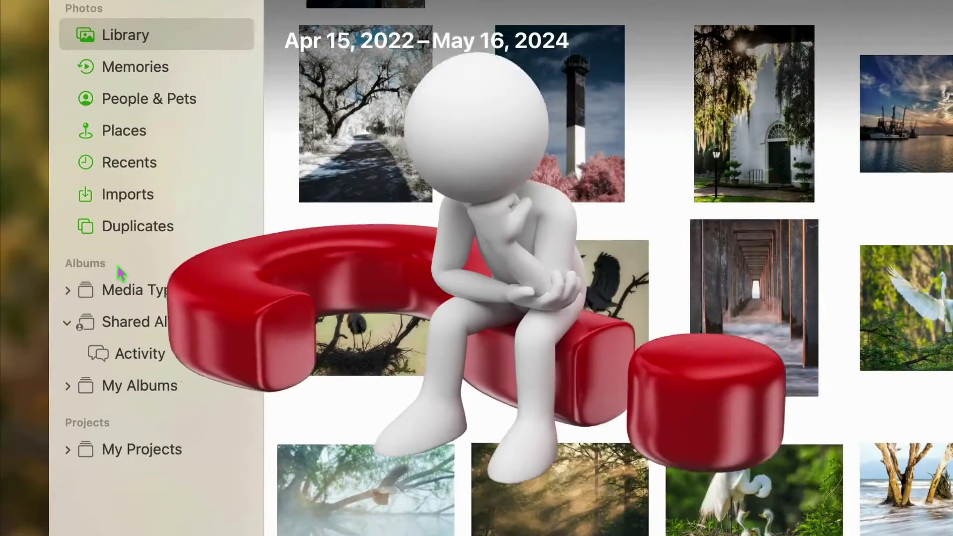
Select the Coastal Carolinas Master File folder in Lightroom's Local Browse tree to display its photos
left_click(67, 387)
scroll(170, 431, "down", 5)
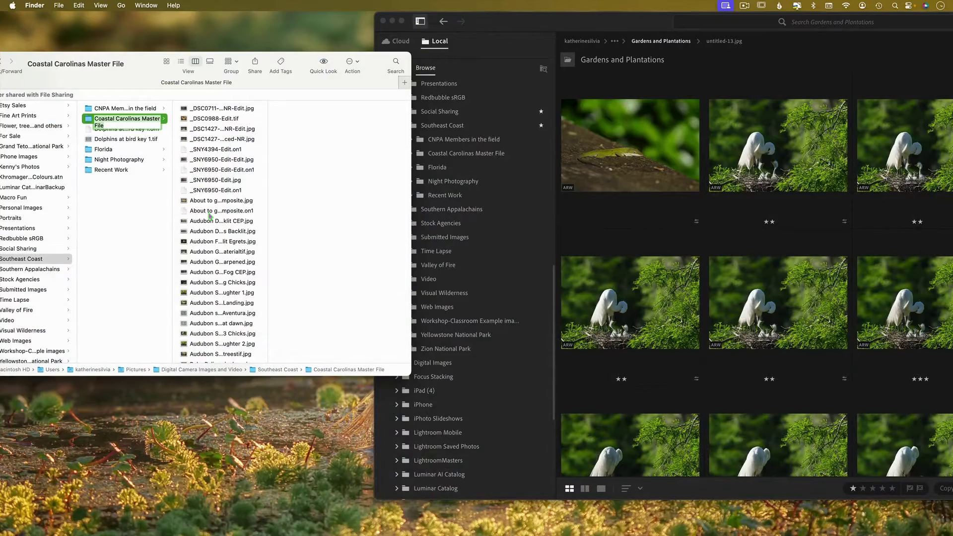
left_click(488, 154)
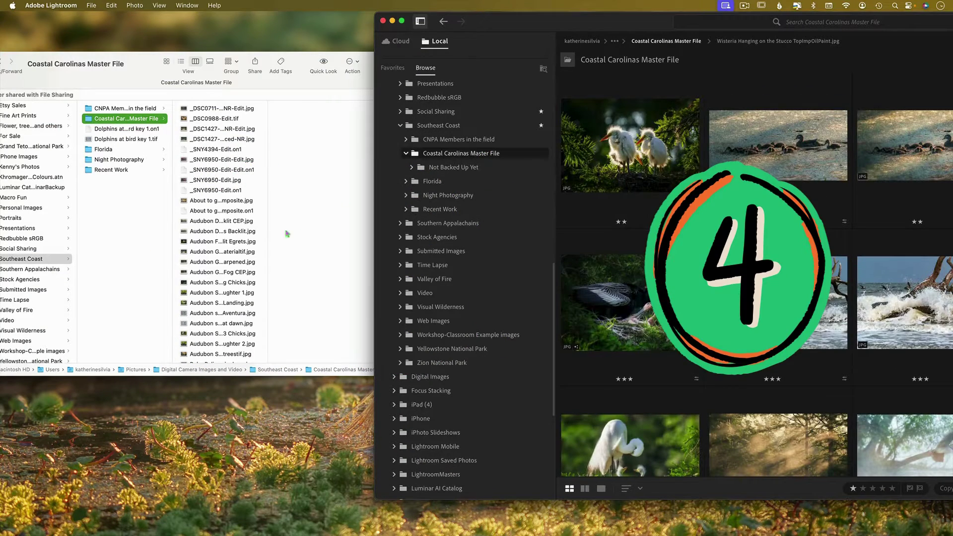
left_click(221, 109)
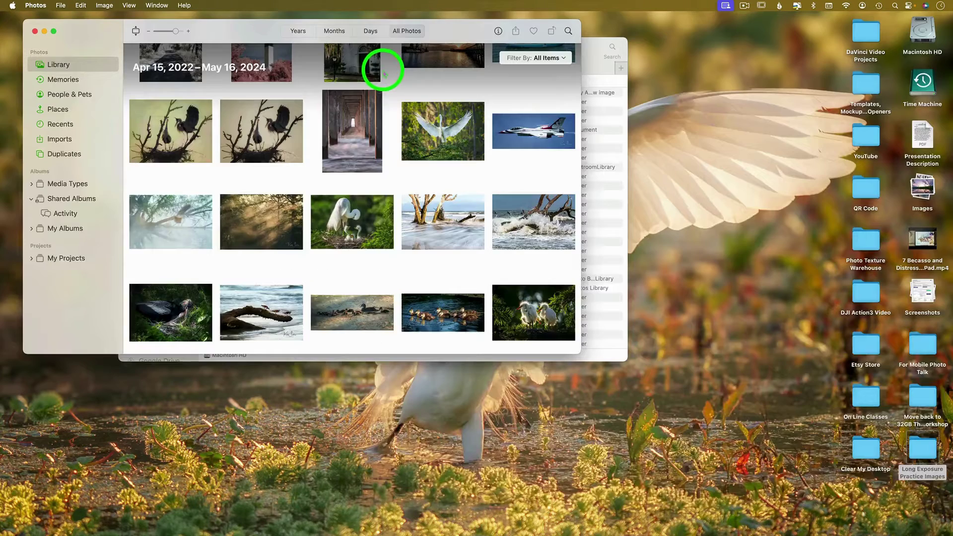
left_click(60, 5)
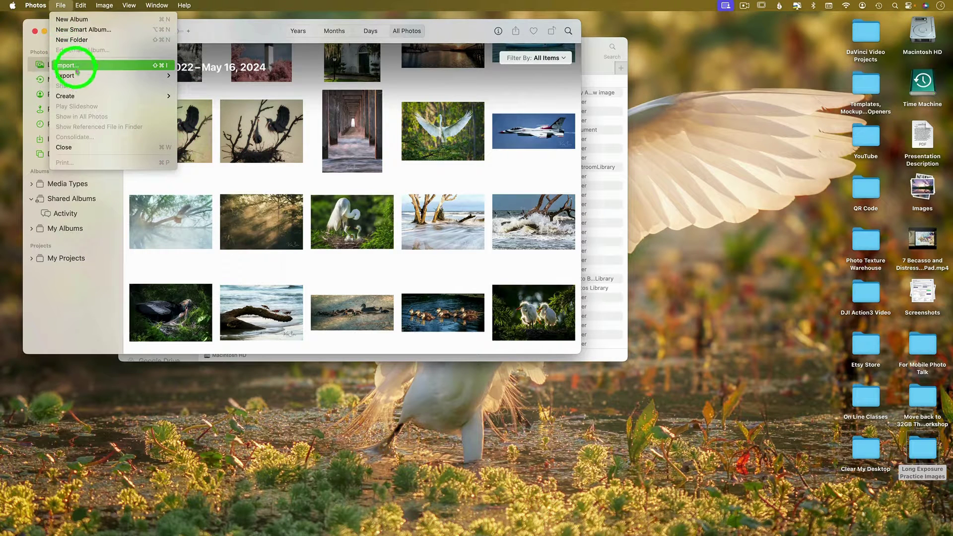
key("Escape")
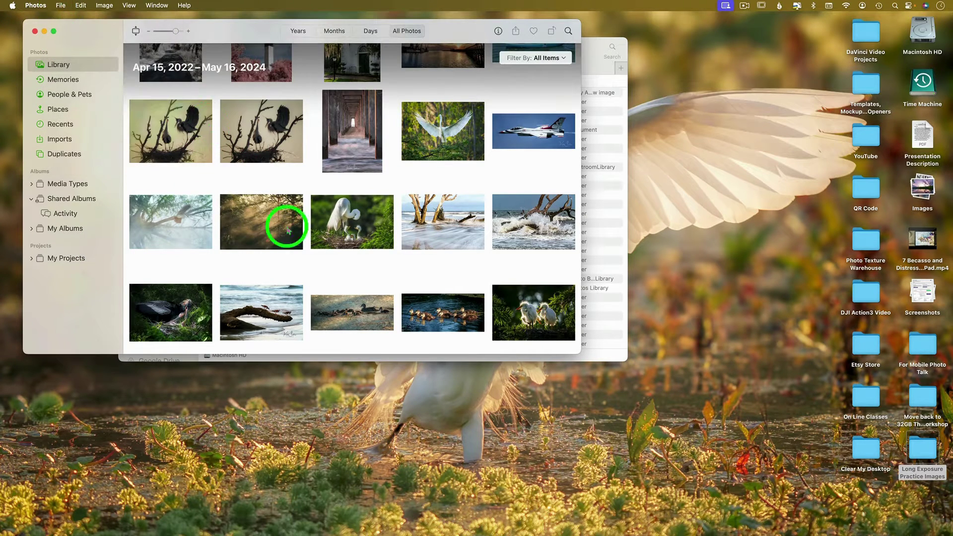
left_click(200, 141)
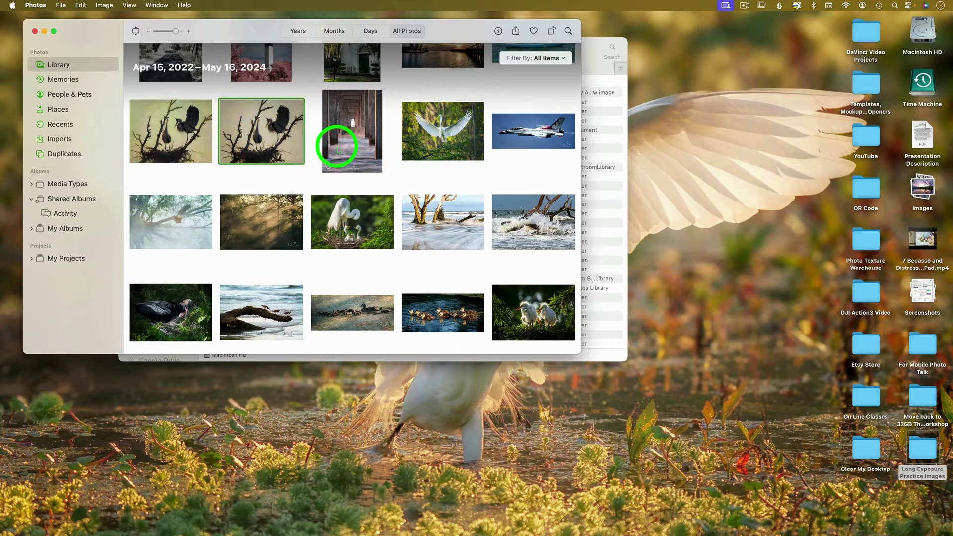
left_click(475, 156)
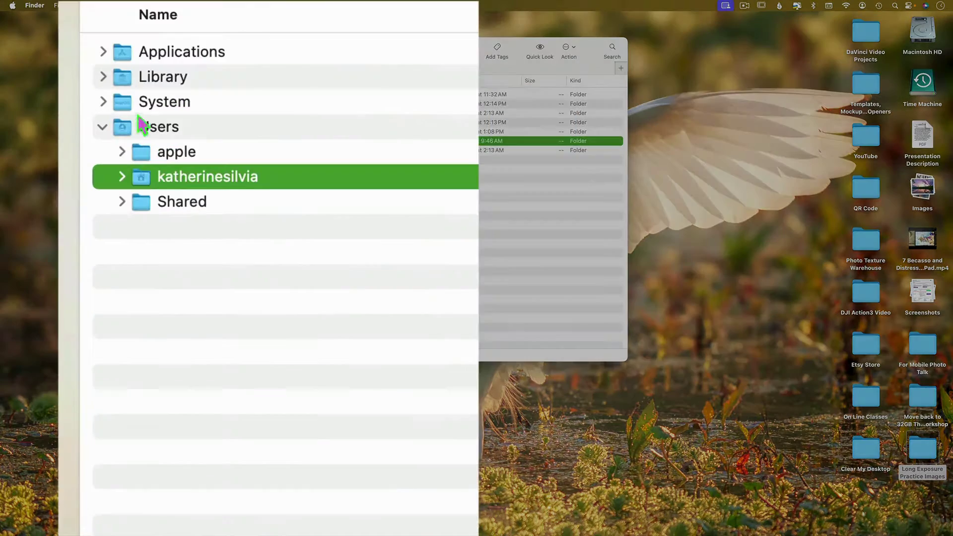
In Finder list view, expand Users, the home folder and Pictures down to the 27.28 GB Photos Library
left_click(103, 128)
left_click(105, 129)
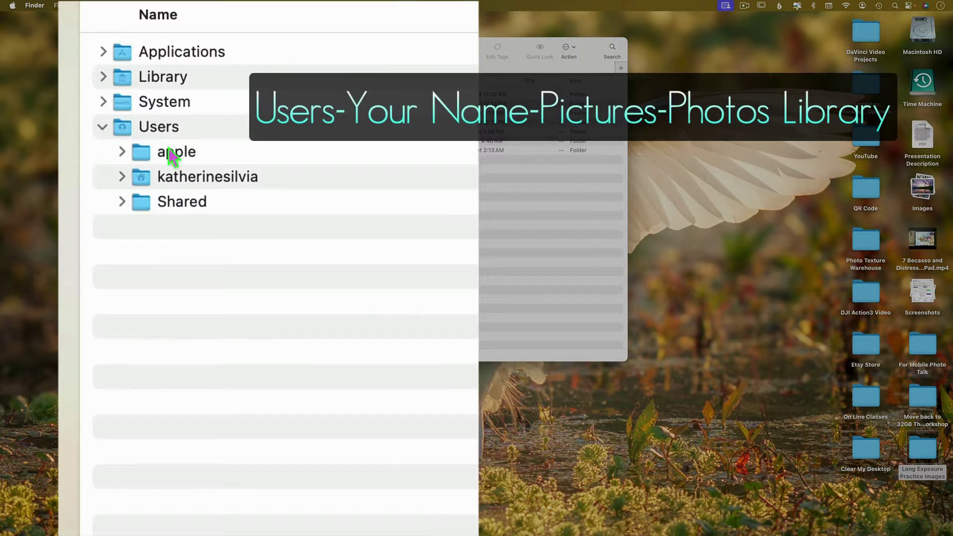
left_click(121, 177)
scroll(187, 366, "down", 5)
left_click(140, 370)
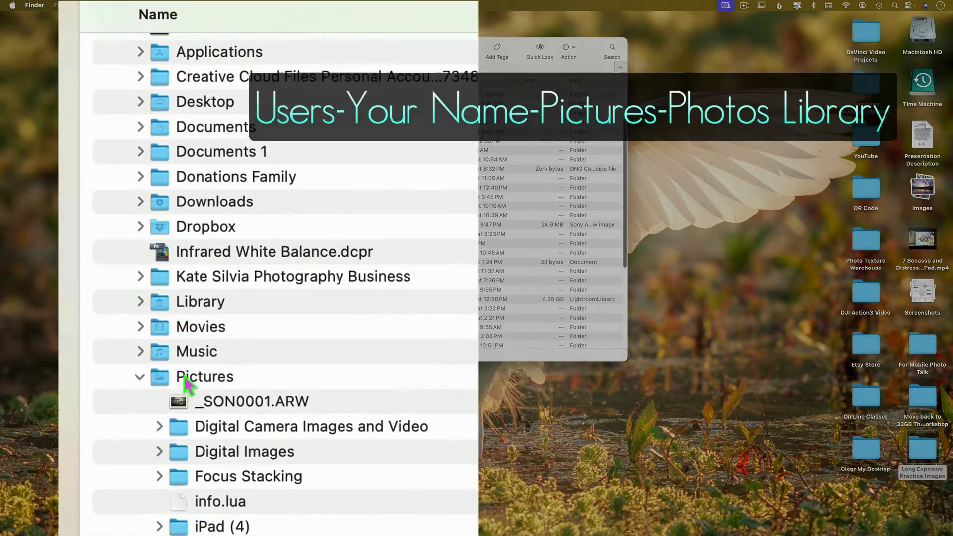
scroll(228, 379, "down", 10)
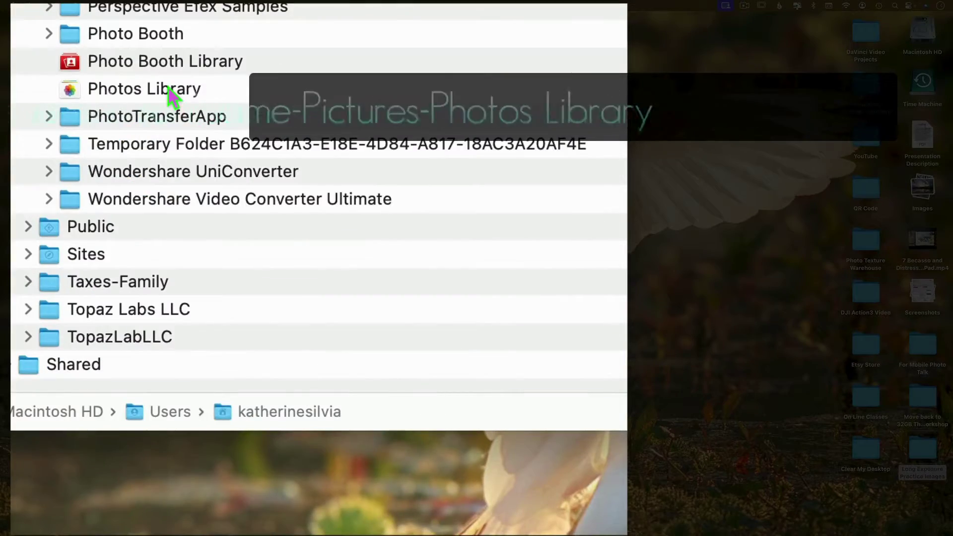
Show the Photos Library package contents and expand originals into subfolders 0–9 and A–F
right_click(268, 247)
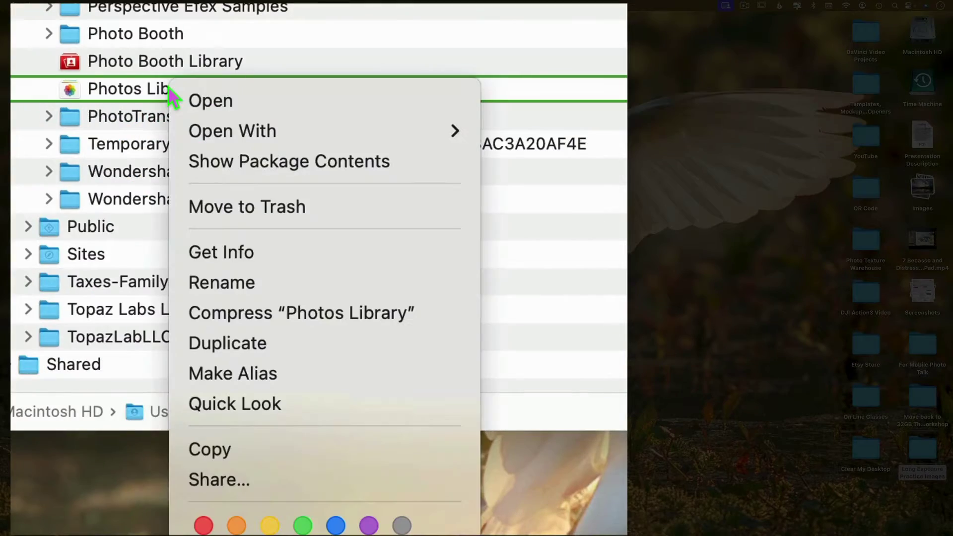
left_click(296, 164)
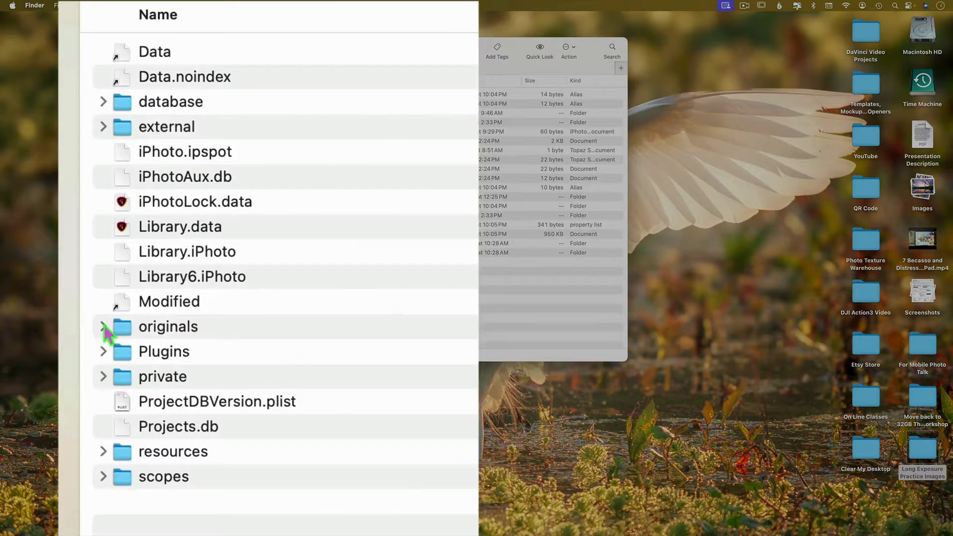
left_click(207, 197)
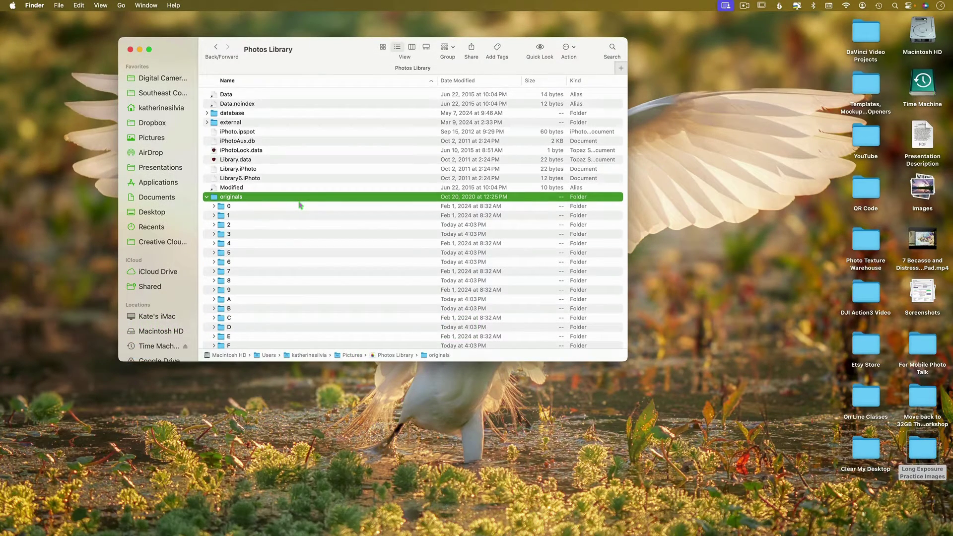
left_click(206, 197)
left_click(206, 197)
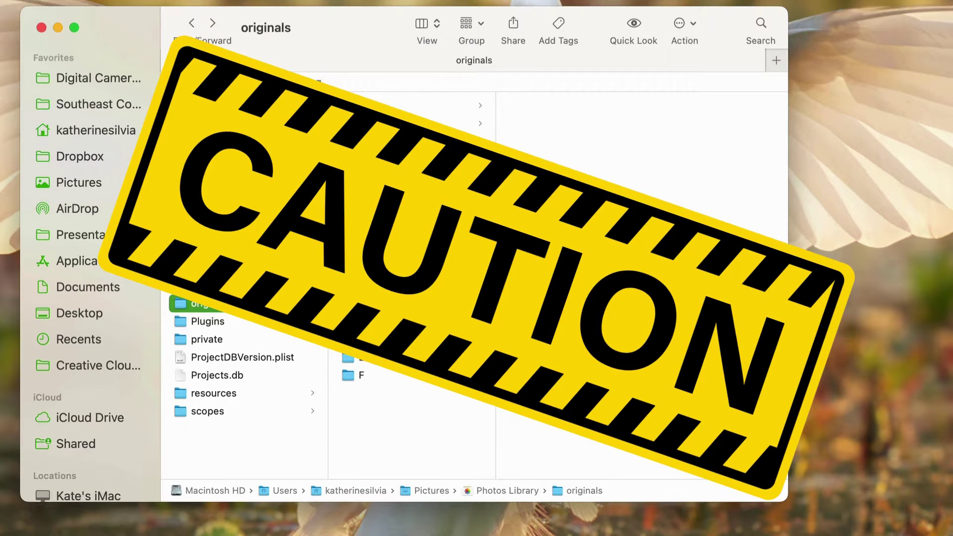
key("Right")
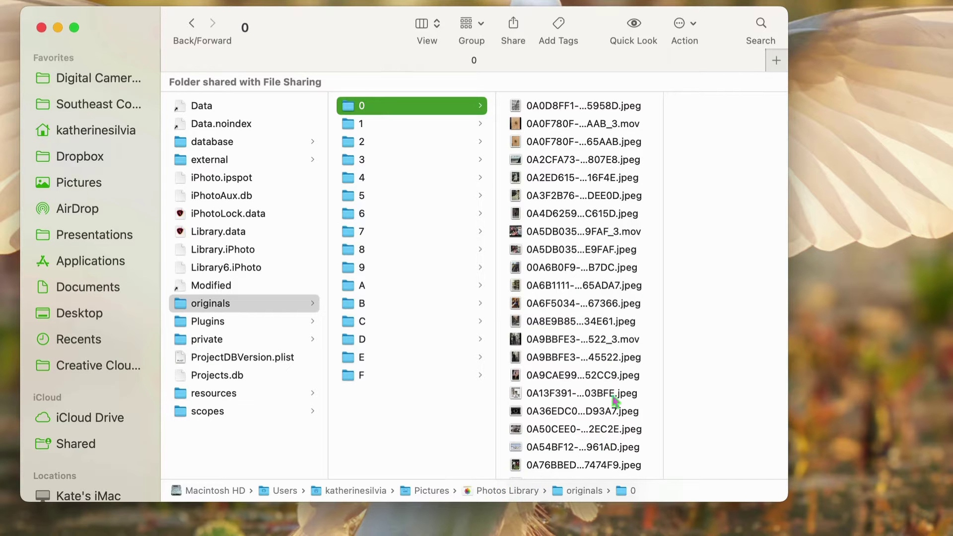
scroll(574, 184, "down", 15)
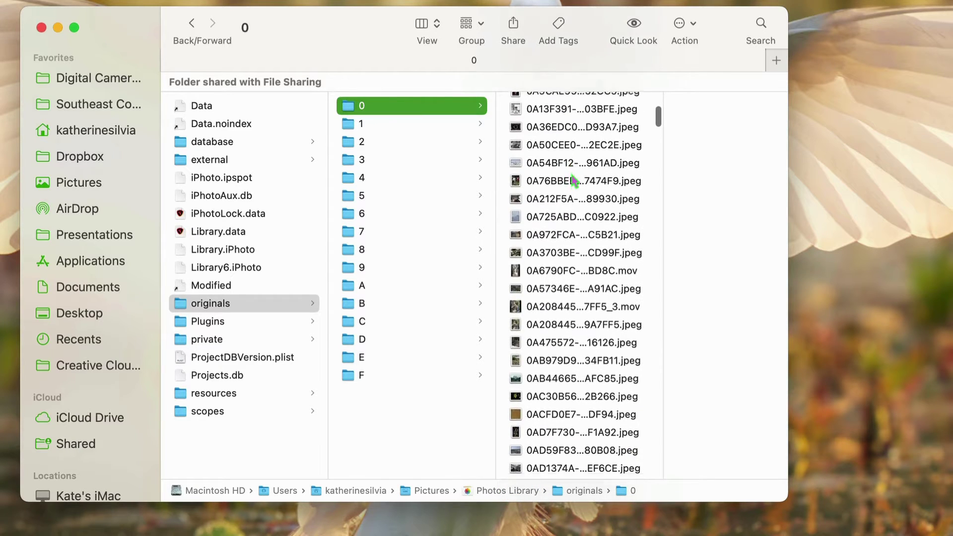
scroll(575, 183, "down", 10)
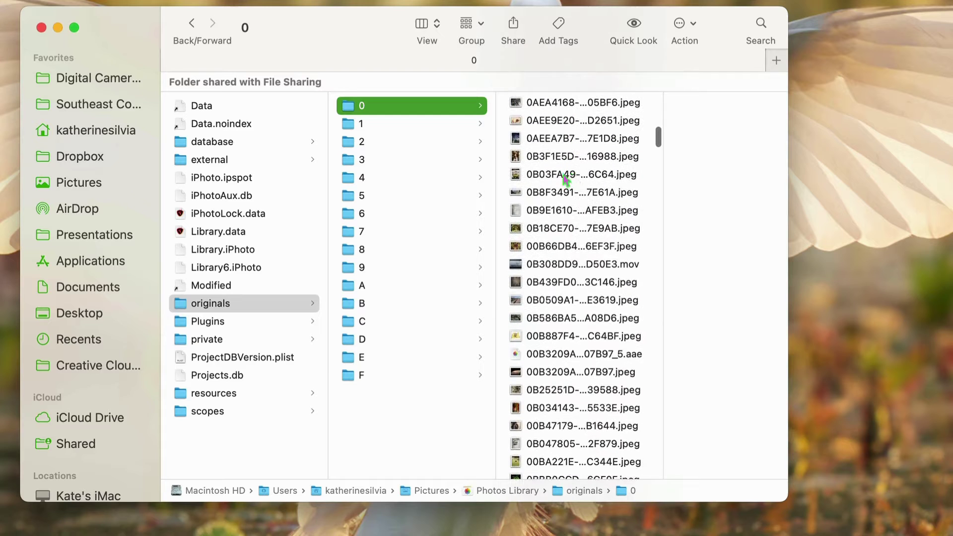
left_click(376, 124)
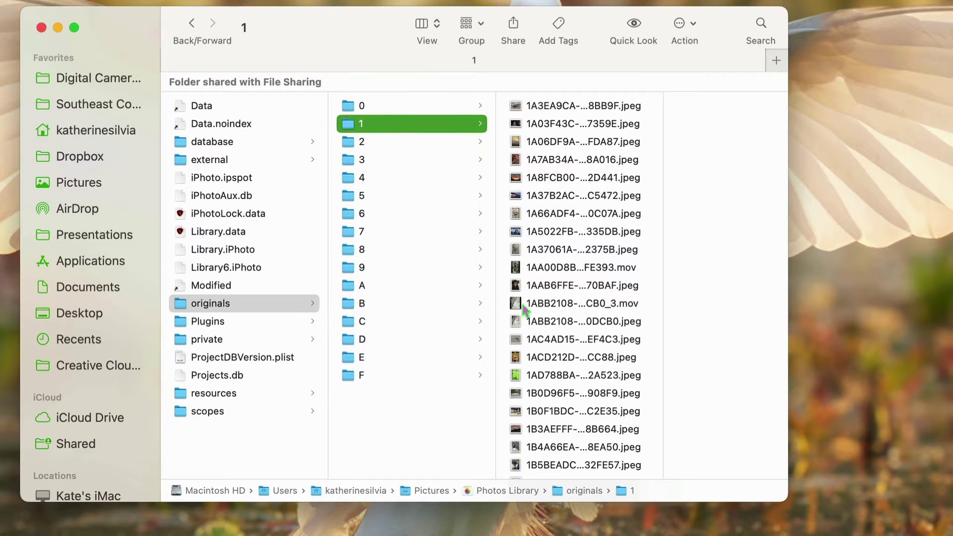
scroll(580, 256, "down", 3)
scroll(579, 256, "down", 15)
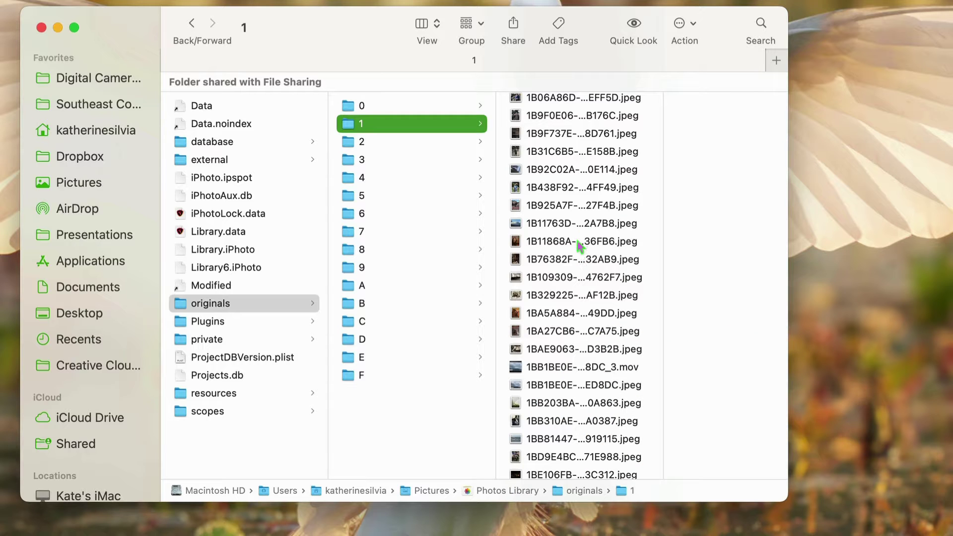
scroll(564, 350, "down", 10)
scroll(565, 349, "down", 4)
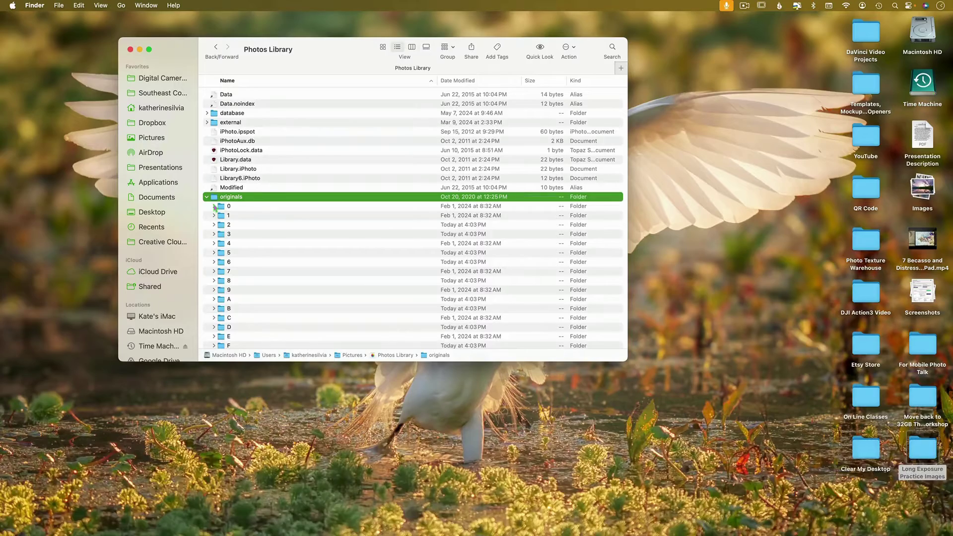
Expand originals subfolder 0, Quick Look its first photo, then collapse it
left_click(215, 206)
left_click(273, 217)
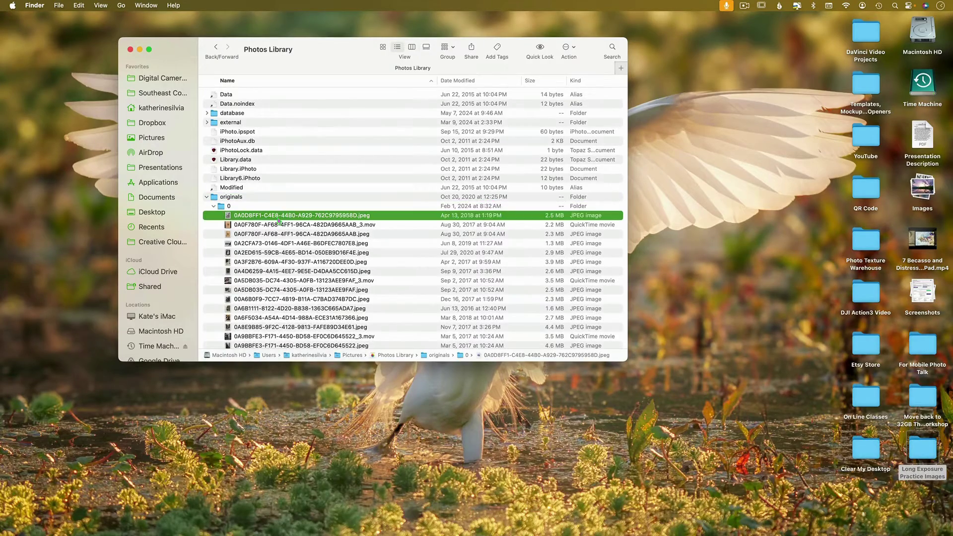
key("space")
key("space")
left_click(214, 207)
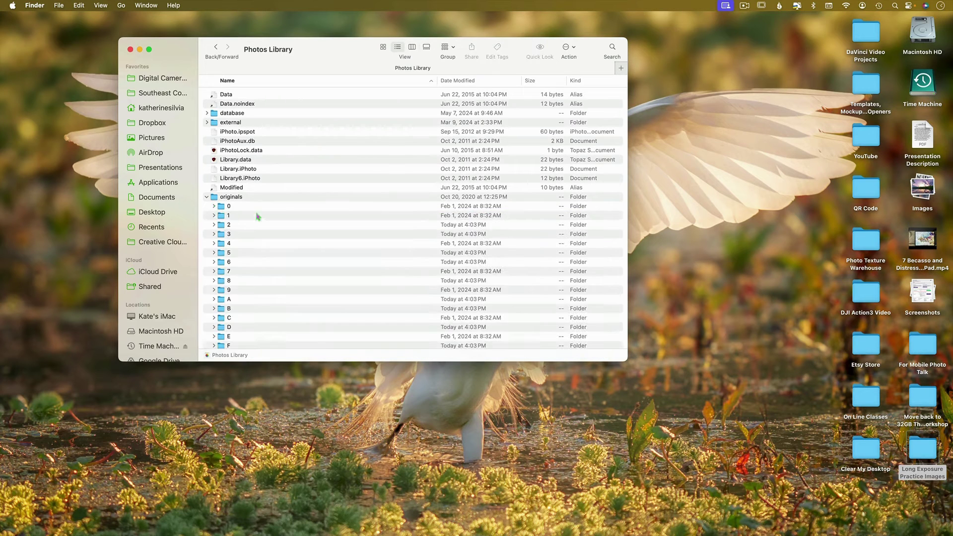
Expand subfolder F, Quick Look one of its photos, then collapse it
scroll(258, 216, "down", 3)
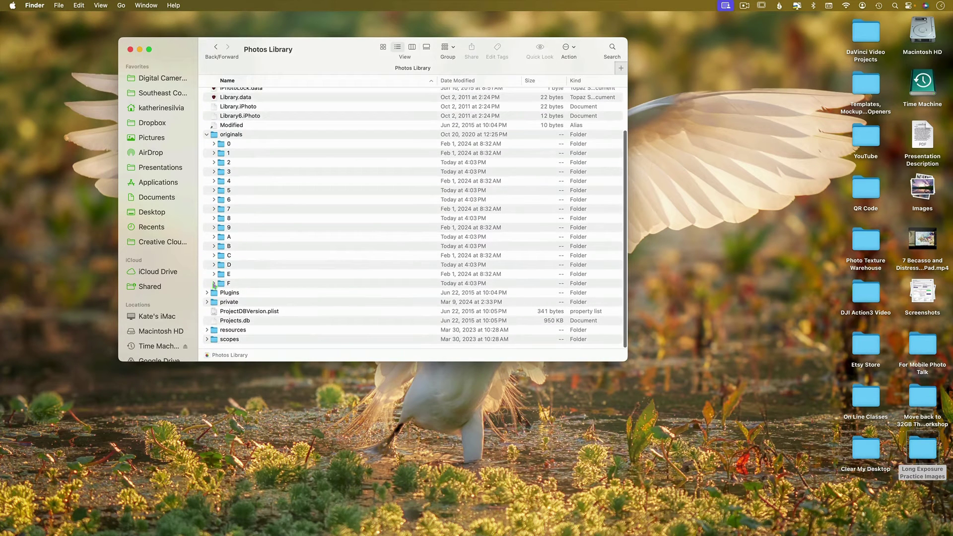
left_click(214, 283)
scroll(536, 208, "down", 10)
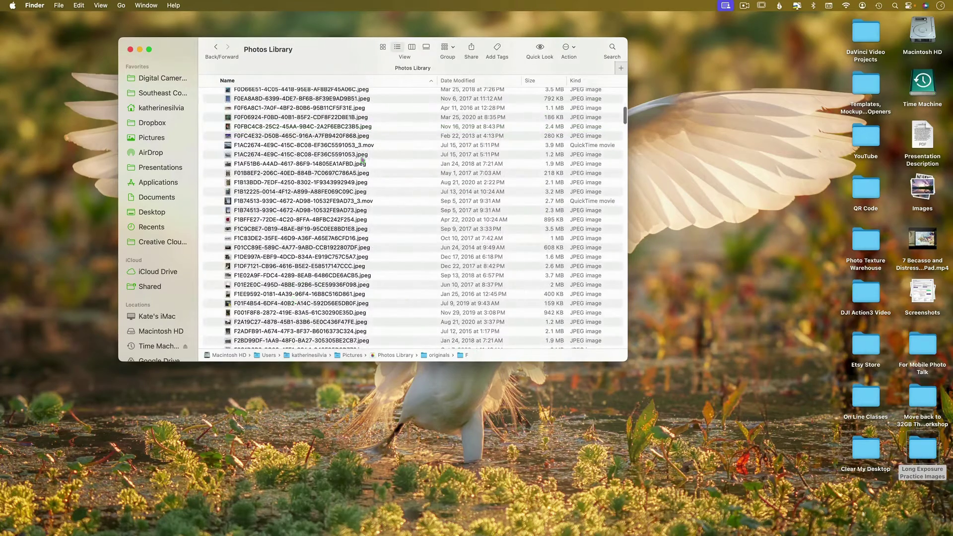
scroll(363, 158, "down", 5)
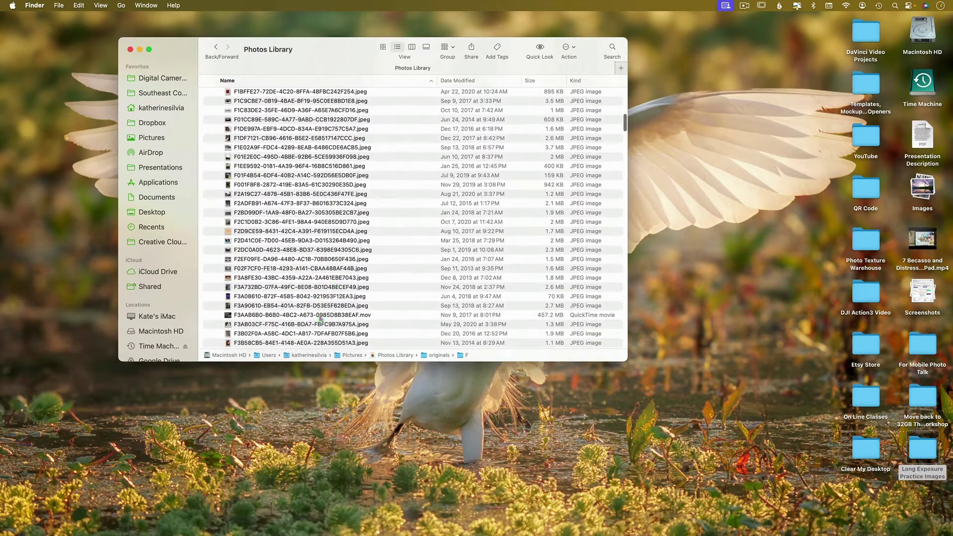
left_click(314, 308)
key("space")
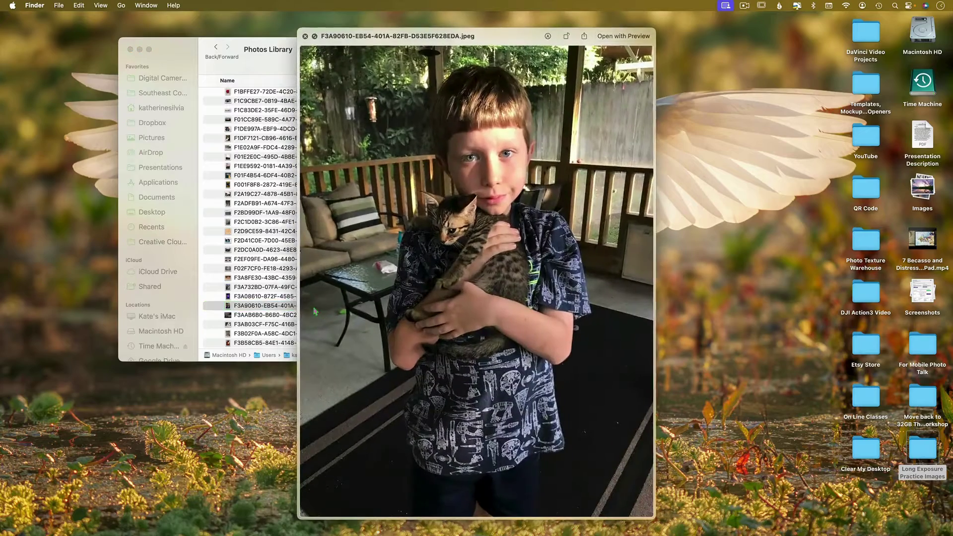
key("space")
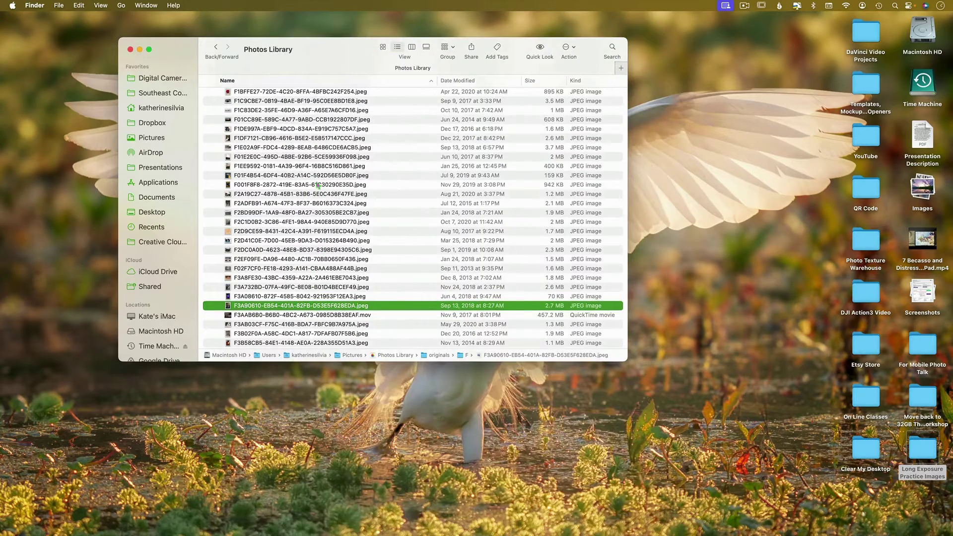
left_click(314, 158)
scroll(315, 158, "up", 10)
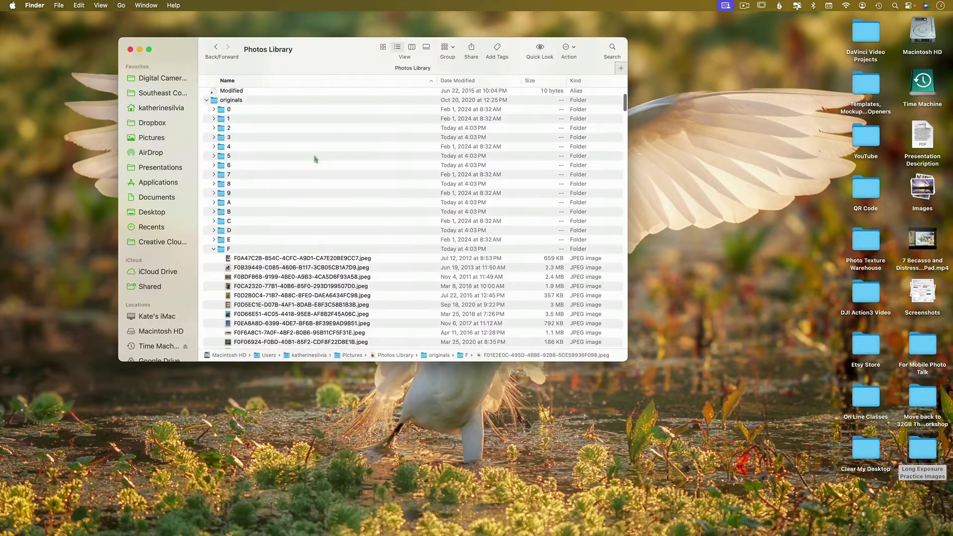
left_click(214, 249)
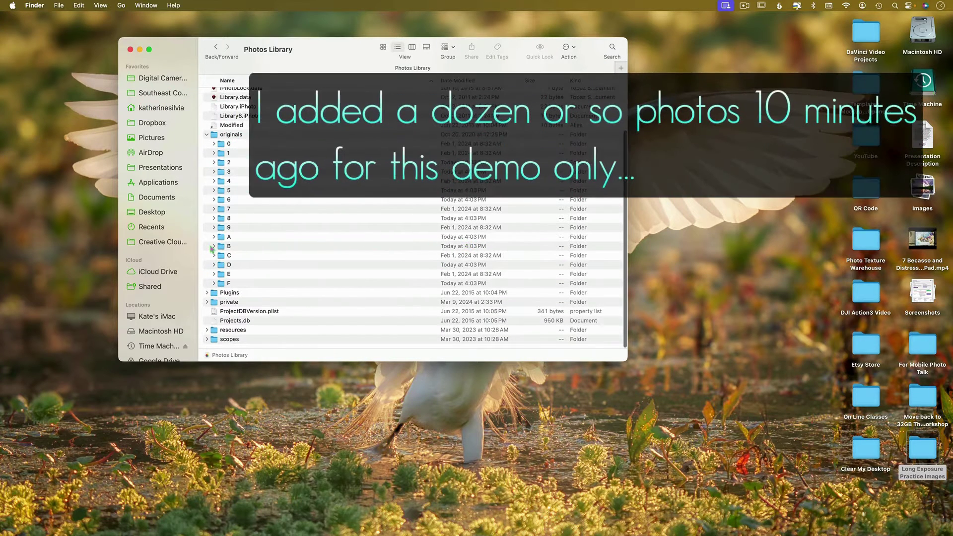
Expand folder B, Quick Look the pier photo's JPEG, then collapse the folder
left_click(214, 248)
left_click(214, 247)
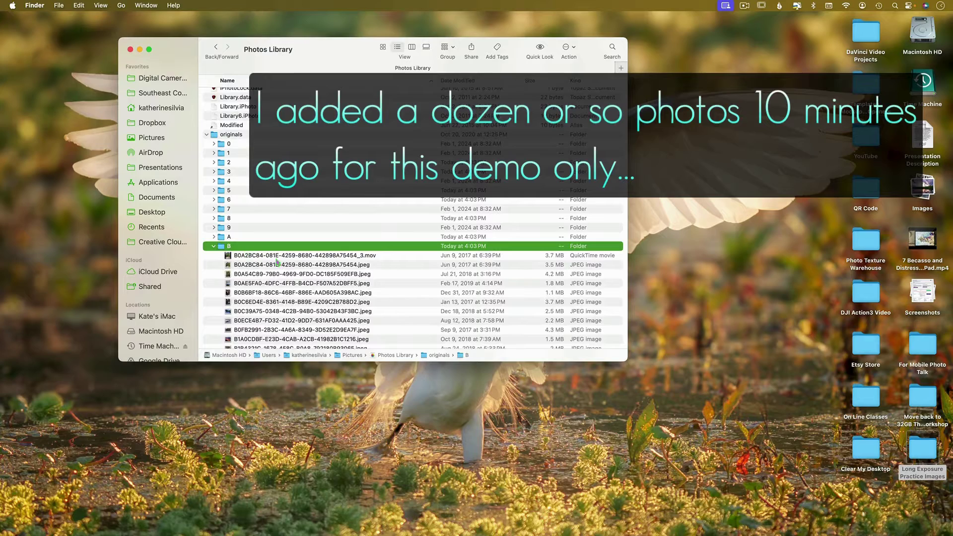
scroll(277, 264, "down", 10)
left_click(312, 211)
key("space")
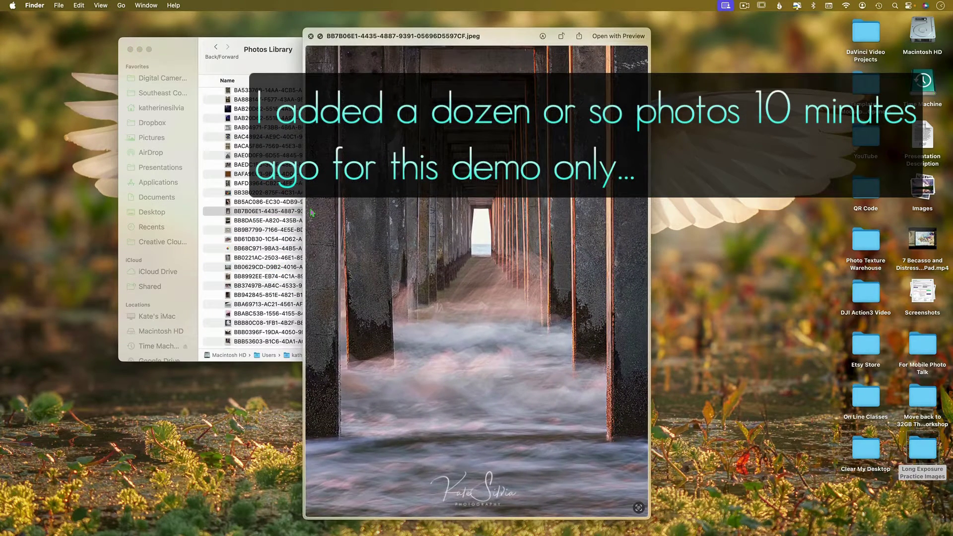
key("space")
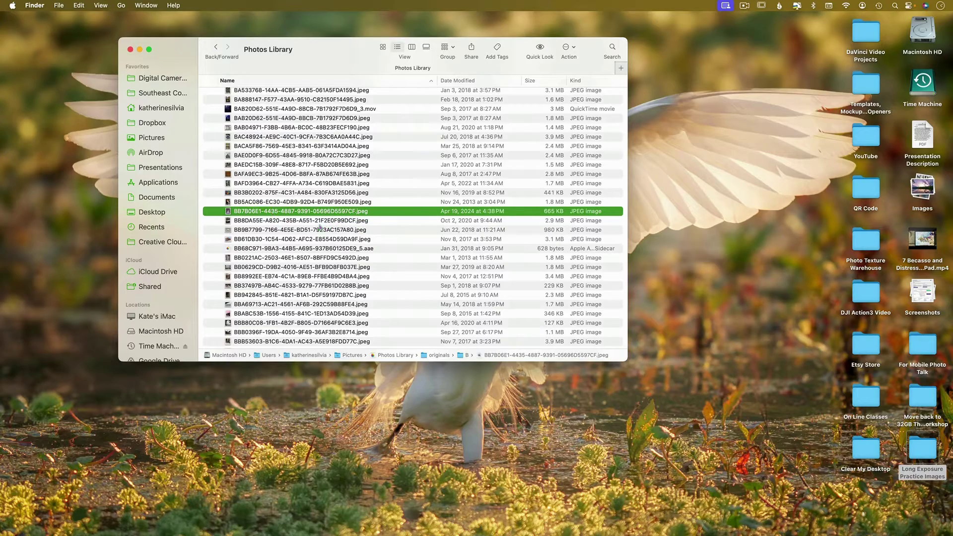
scroll(356, 223, "up", 15)
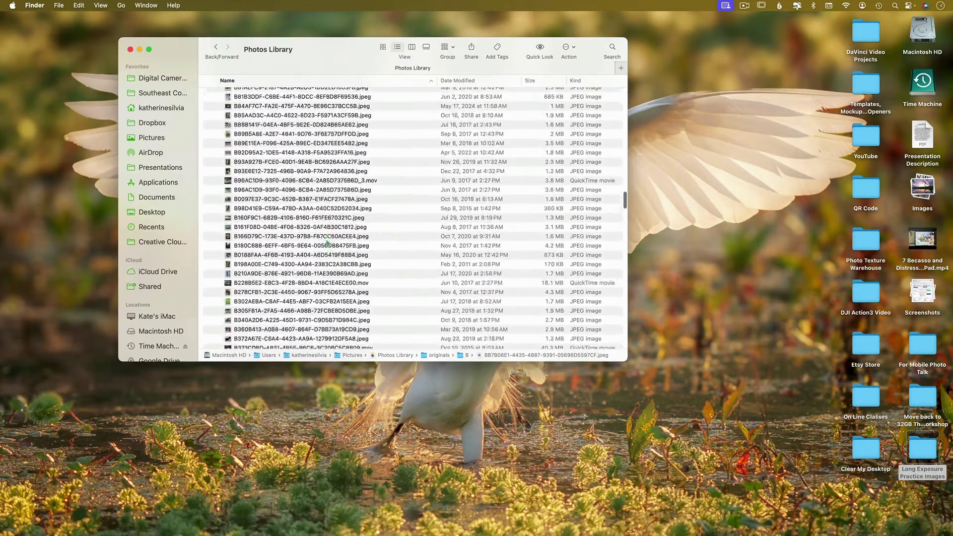
scroll(328, 244, "down", 10)
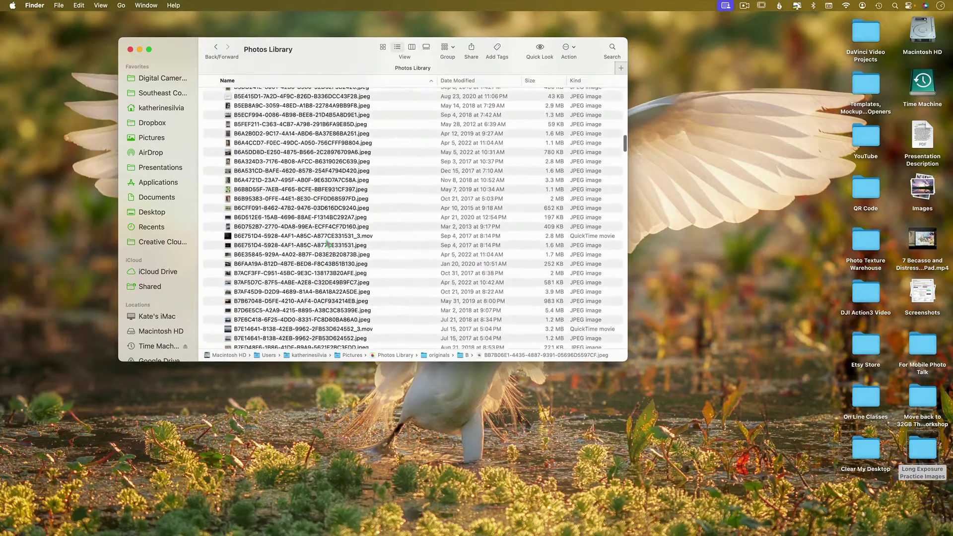
scroll(327, 244, "up", 15)
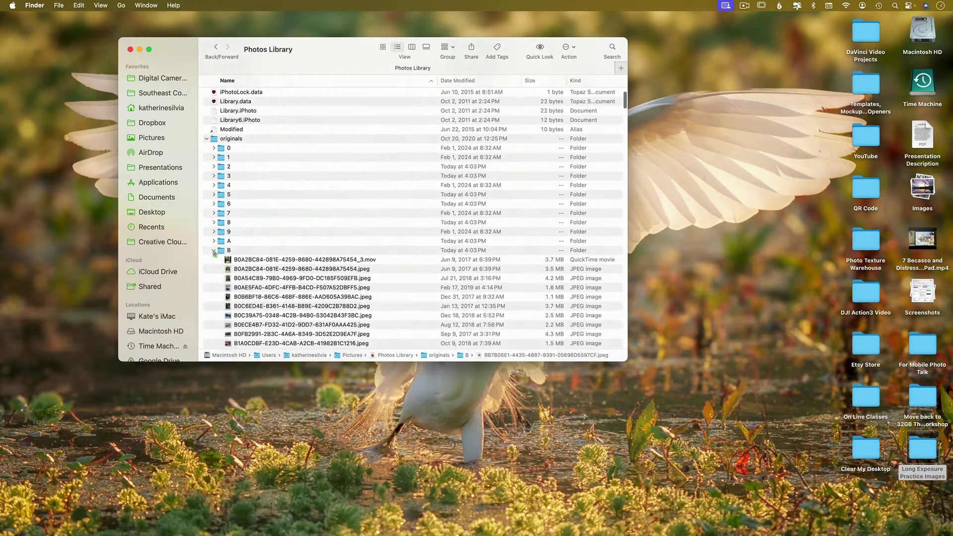
left_click(214, 250)
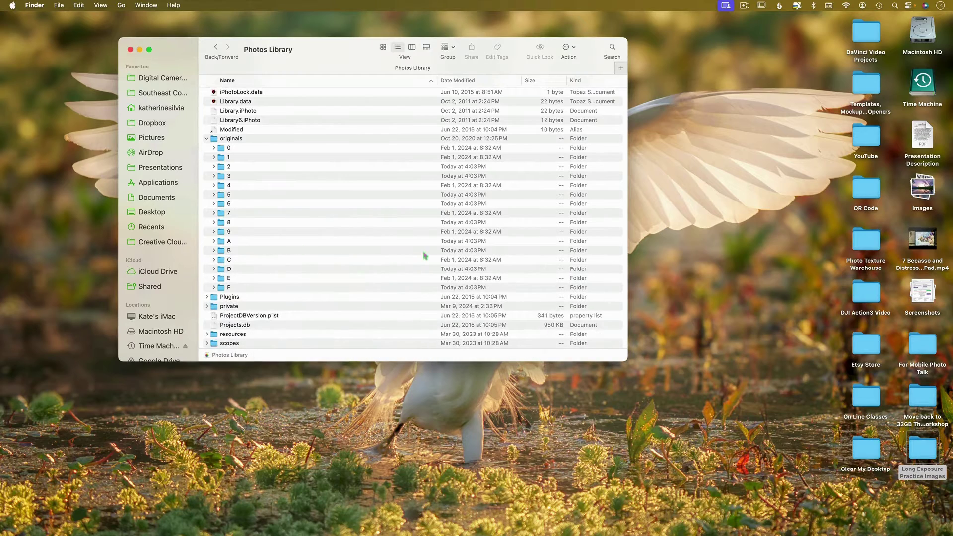
Quick Look a photo in folder A, collapse it, and go back to the Photos Library top level
left_click(215, 241)
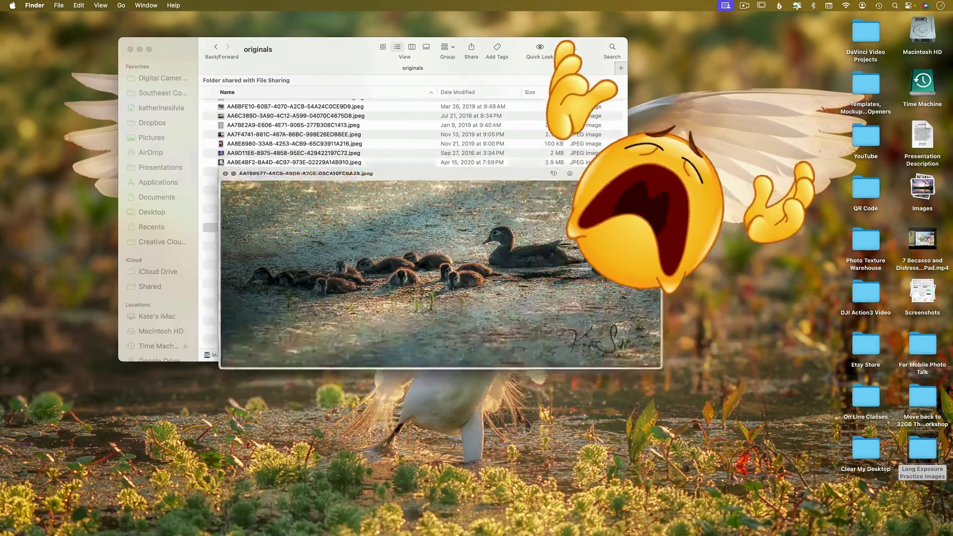
key("space")
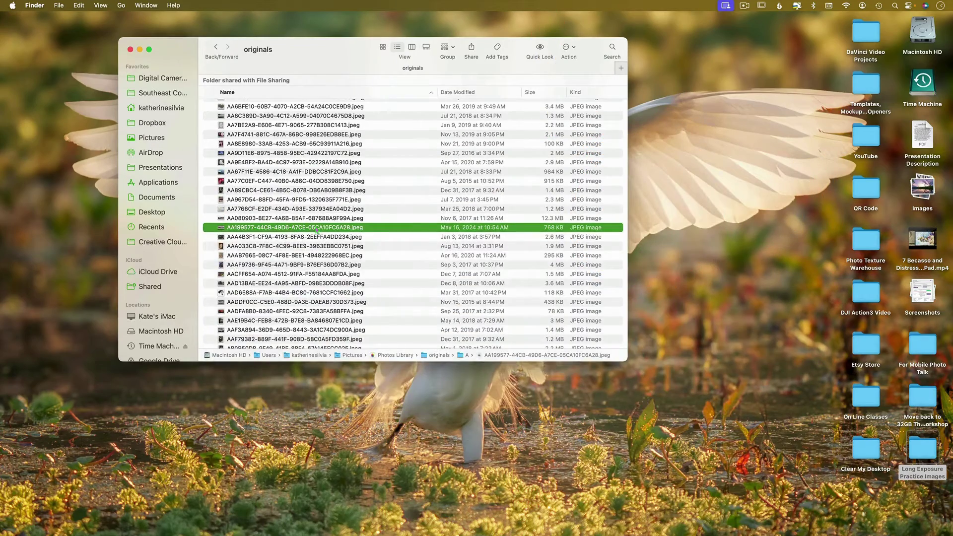
key("space")
key("space")
scroll(316, 229, "up", 15)
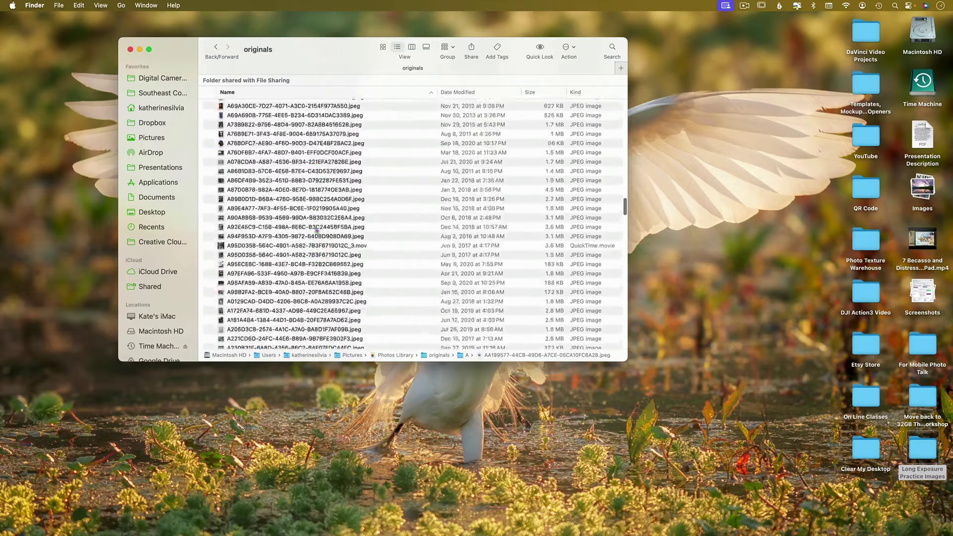
scroll(316, 229, "up", 10)
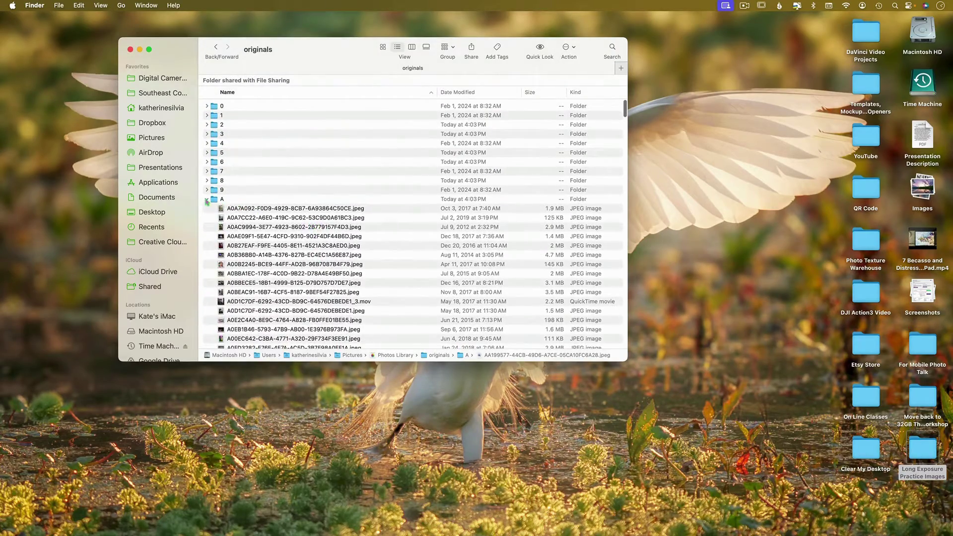
left_click(207, 200)
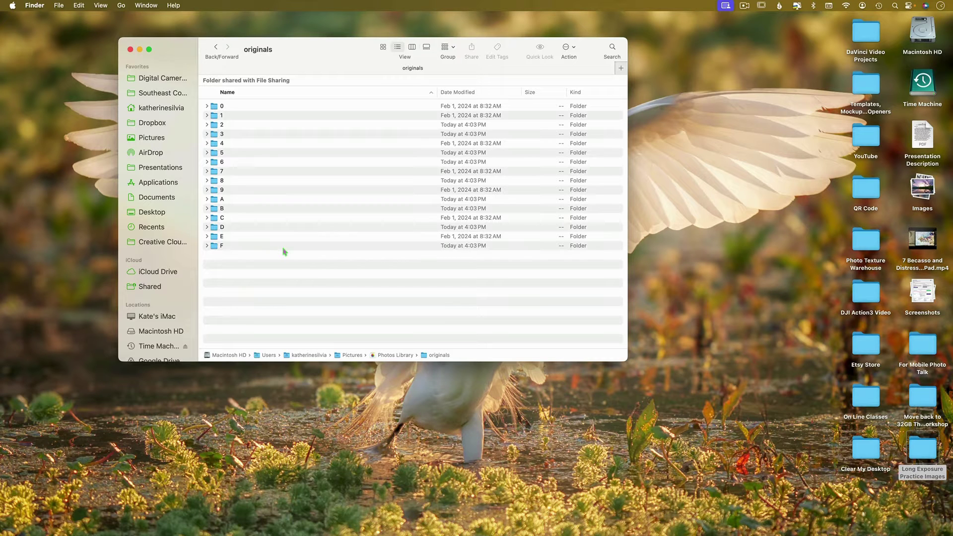
left_click(216, 47)
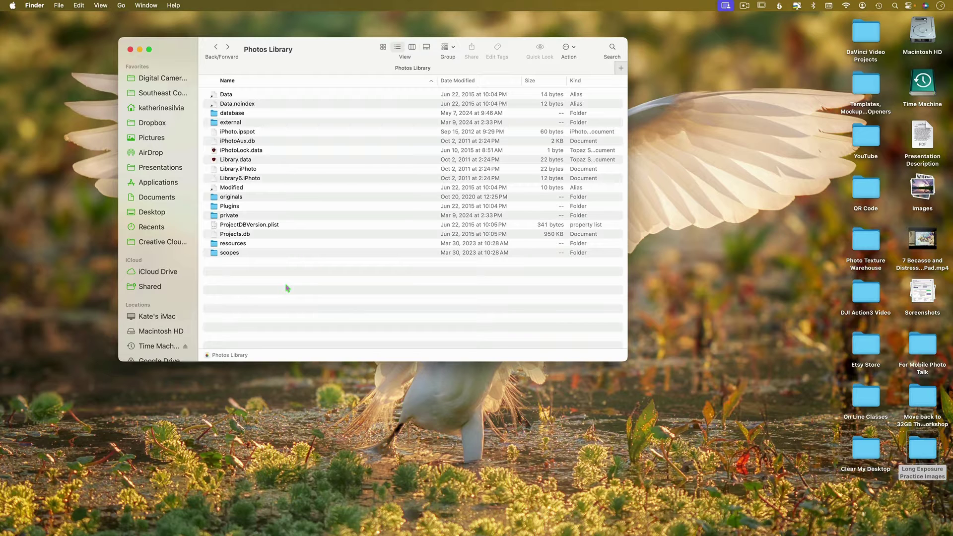
Launch Apple Photos and open the ruddy turnstones photo full size
mouse_move(536, 532)
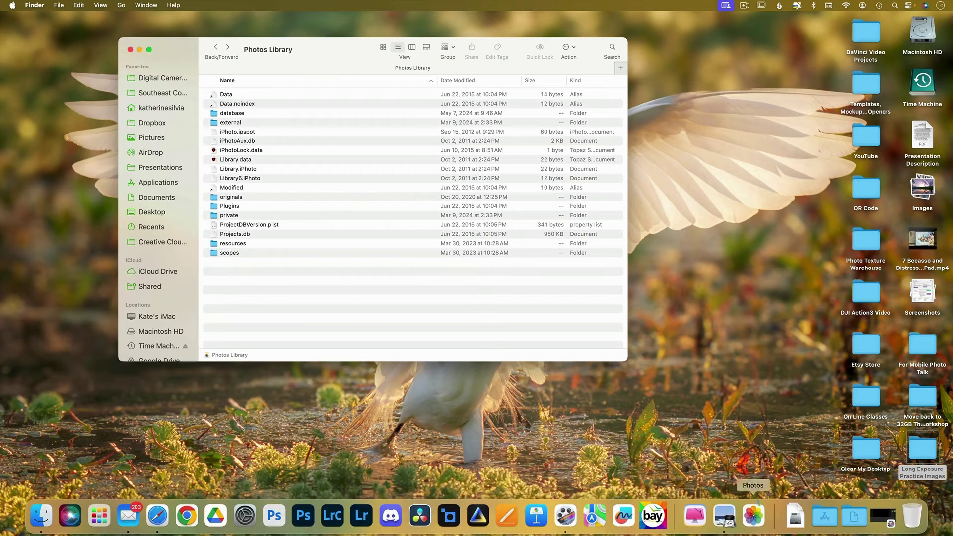
left_click(753, 516)
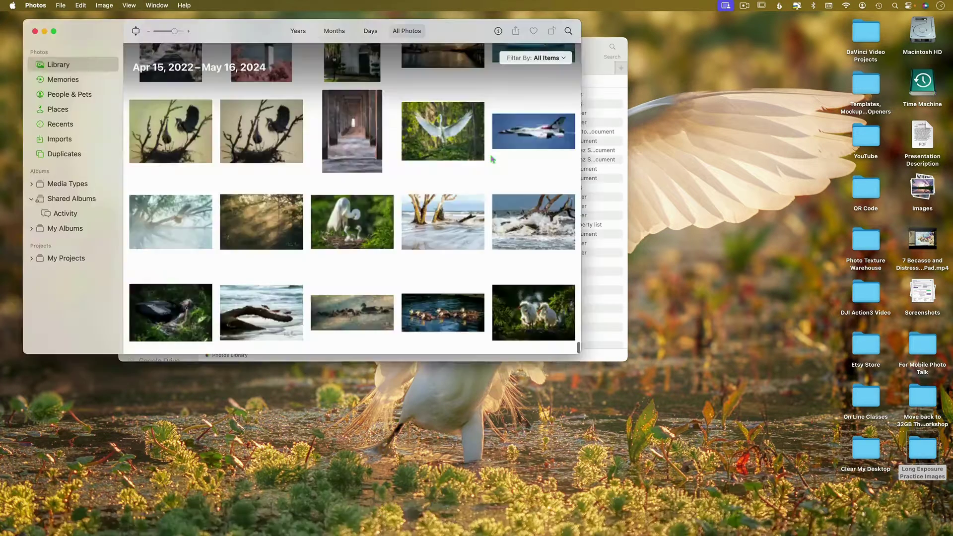
double_click(261, 313)
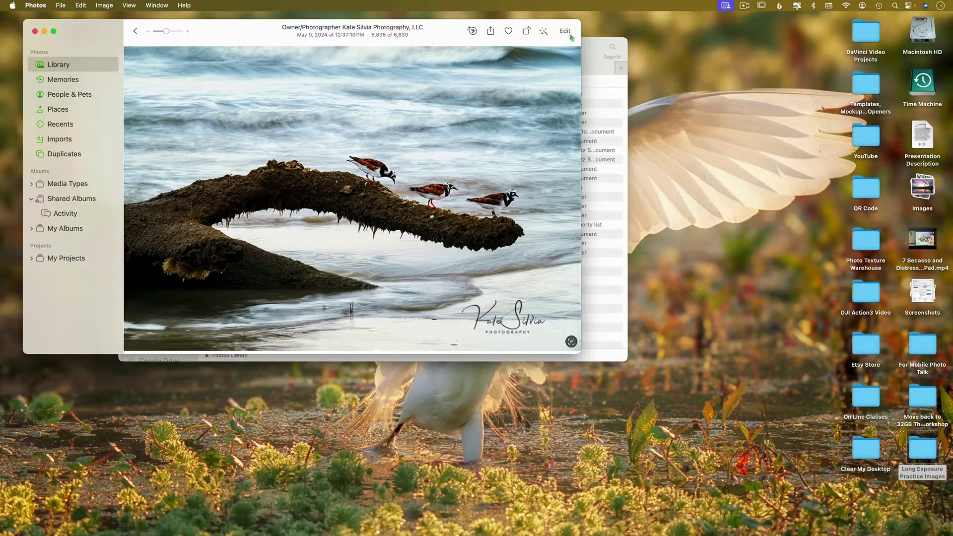
View the turnstones photo in Edit, exit with Done, and return to the All Photos grid
left_click(566, 31)
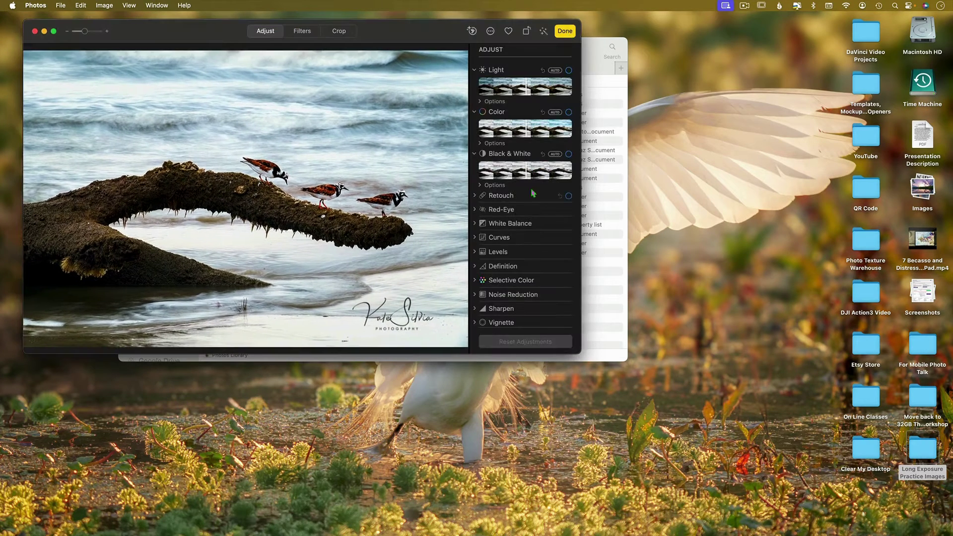
scroll(533, 193, "down", 1)
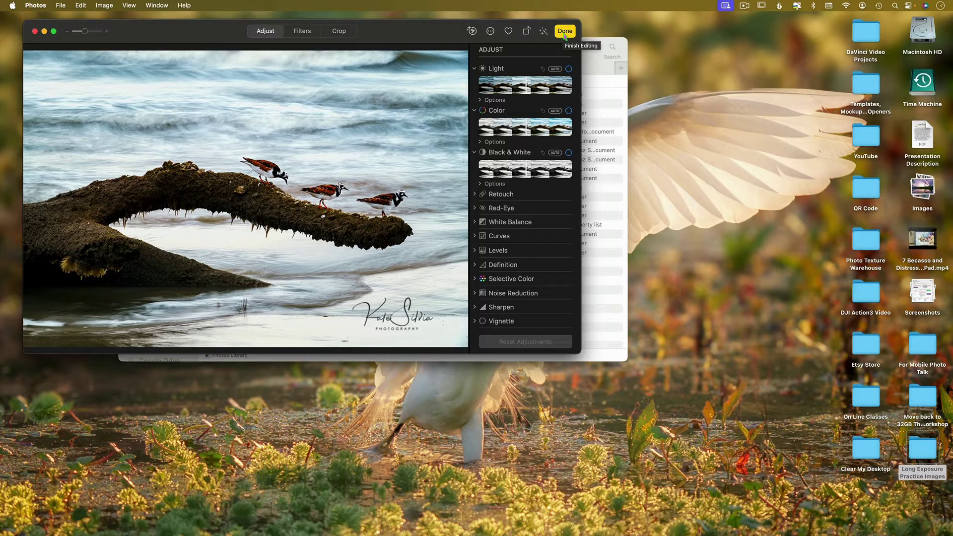
left_click(565, 35)
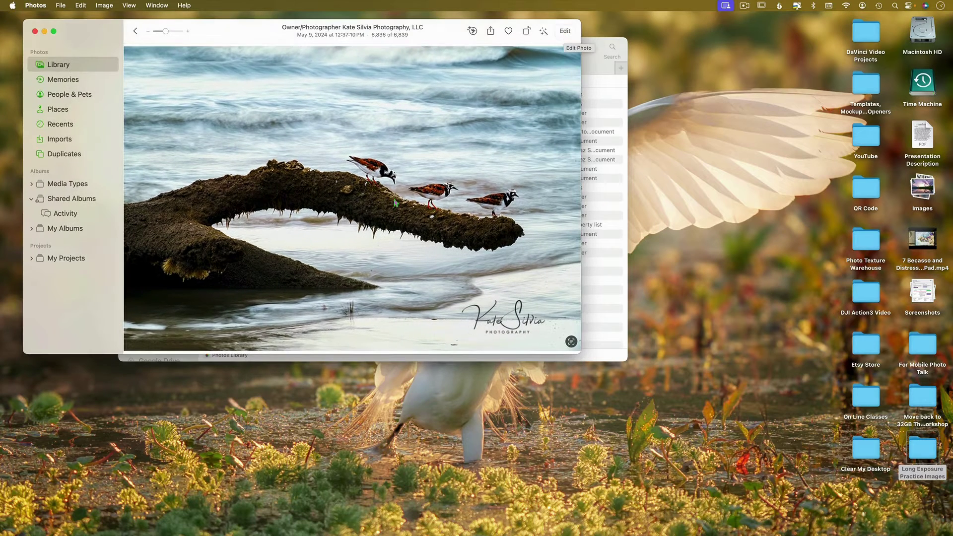
left_click(136, 31)
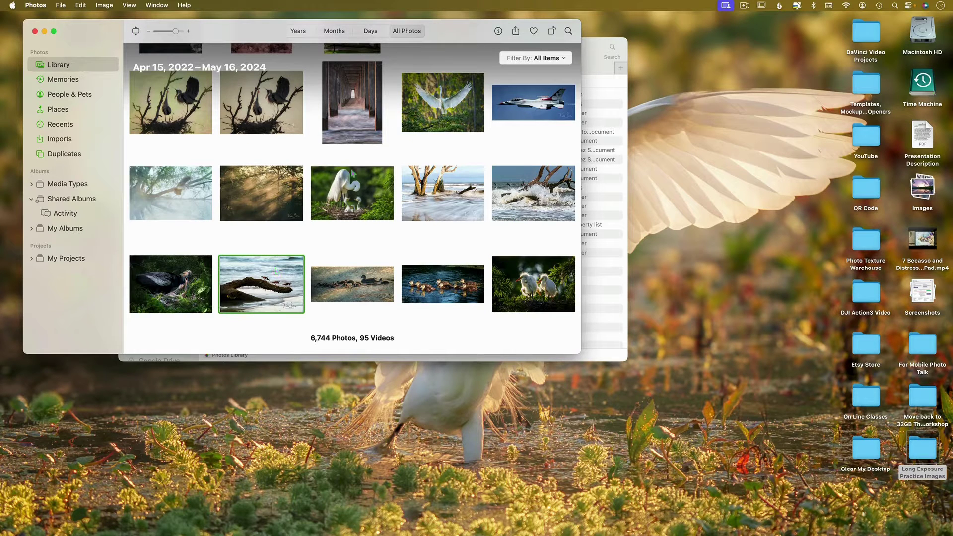
Bring the Photos Library Finder window forward, then launch Lightroom from the Dock
left_click(606, 328)
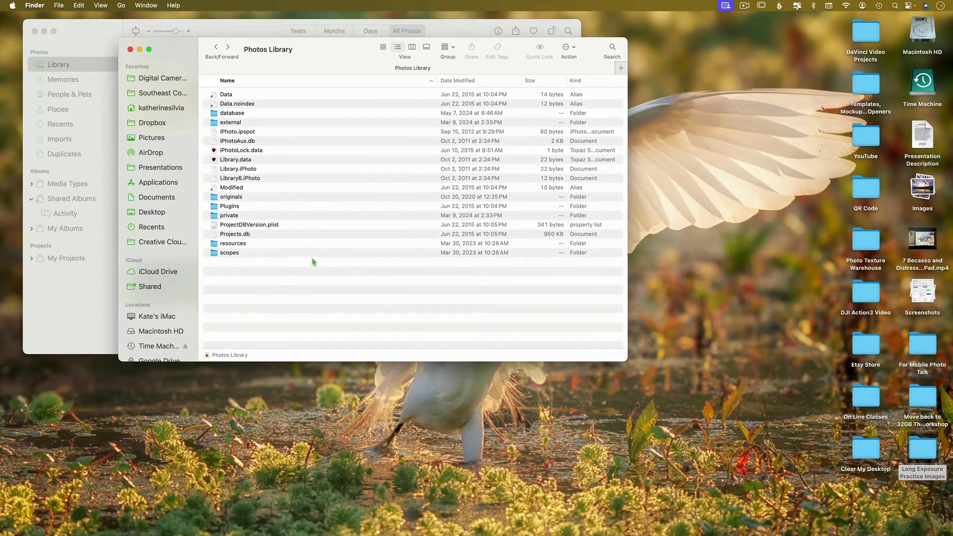
mouse_move(390, 519)
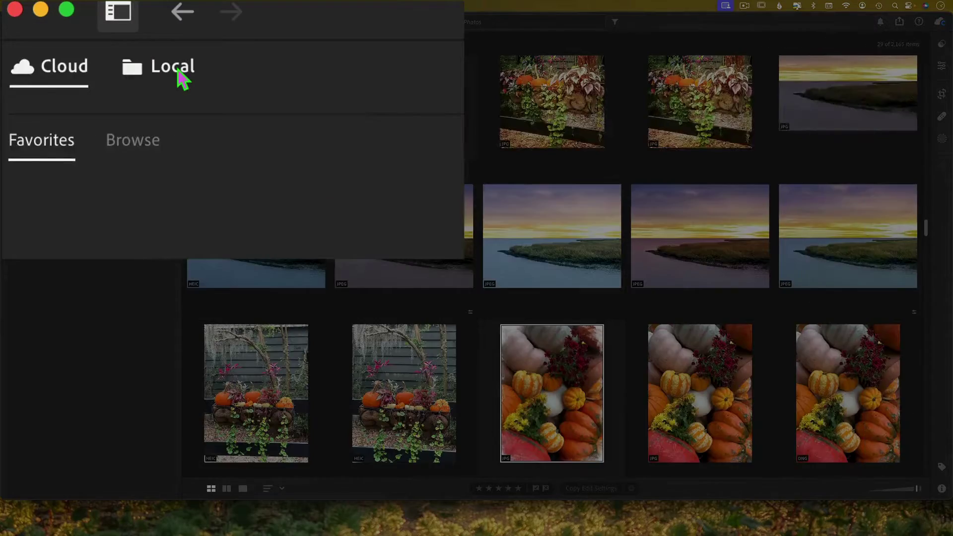
Expand Lightroom's Local Browse tree to the home folder's Pictures subfolders, then open Finder for comparison
left_click(178, 71)
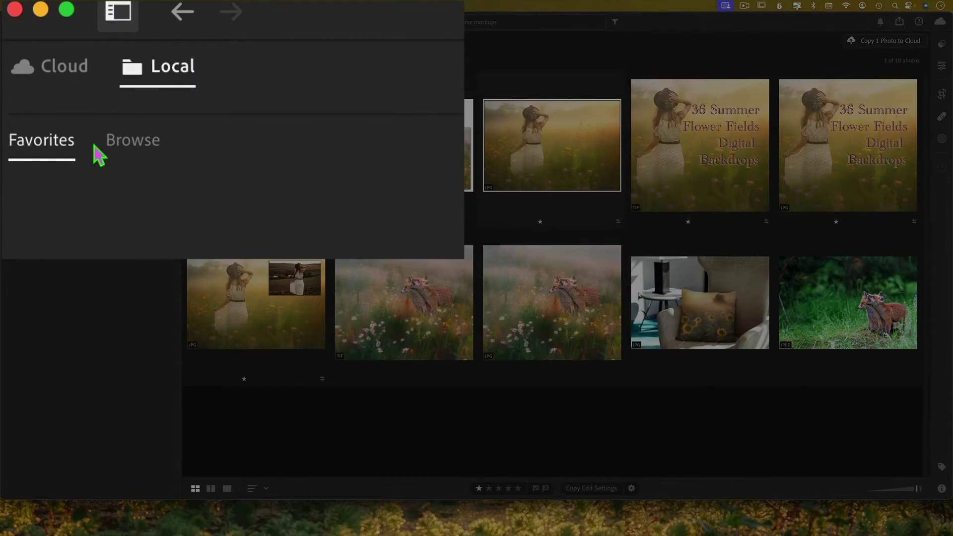
left_click(121, 145)
left_click(12, 196)
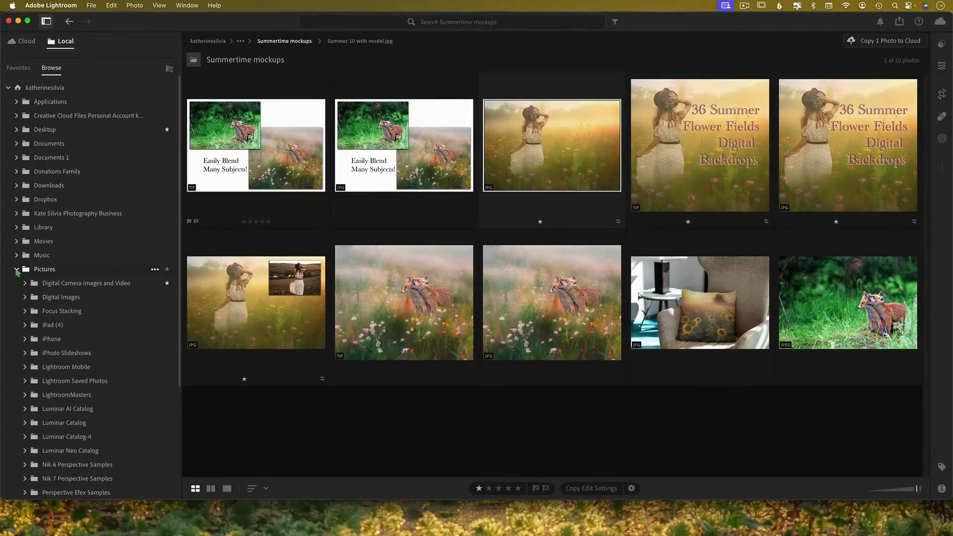
scroll(78, 319, "down", 6)
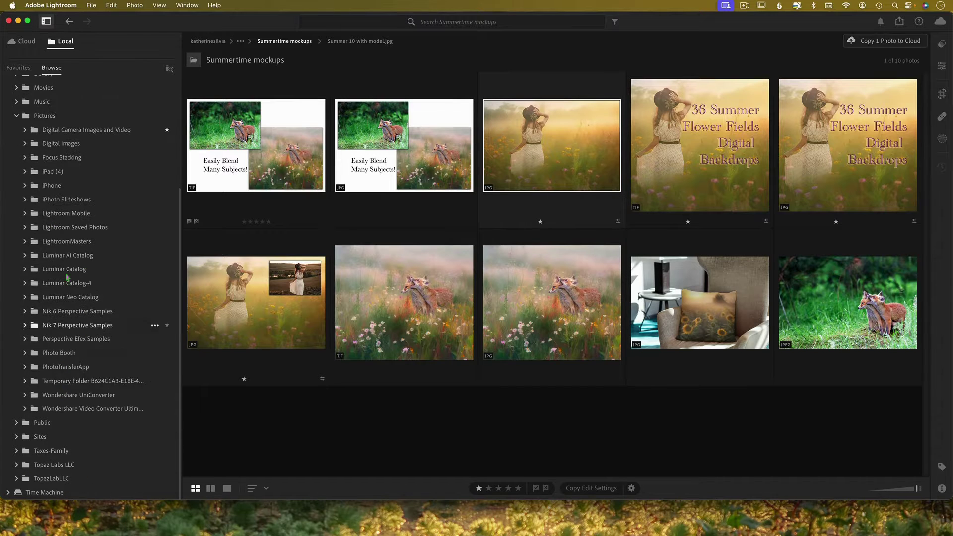
mouse_move(40, 531)
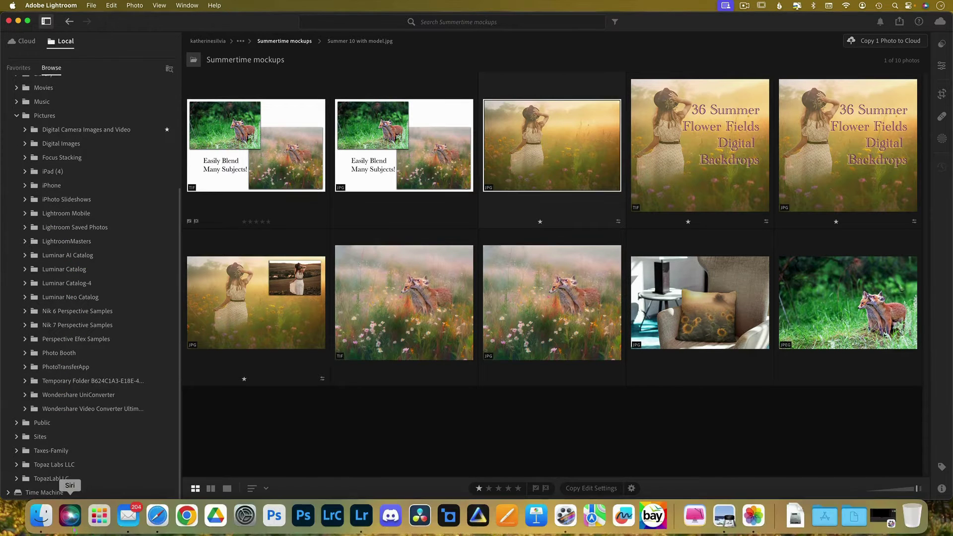
left_click(42, 517)
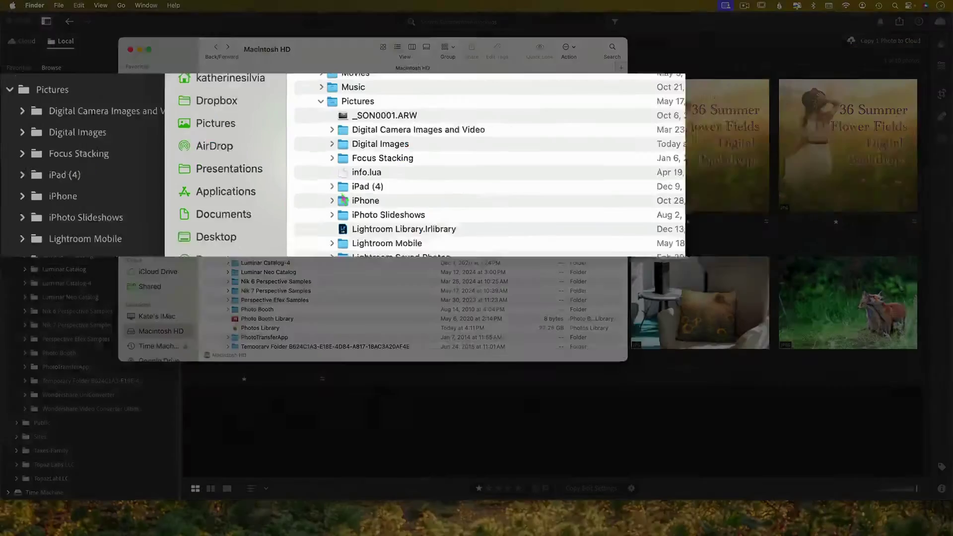
scroll(268, 200, "down", 5)
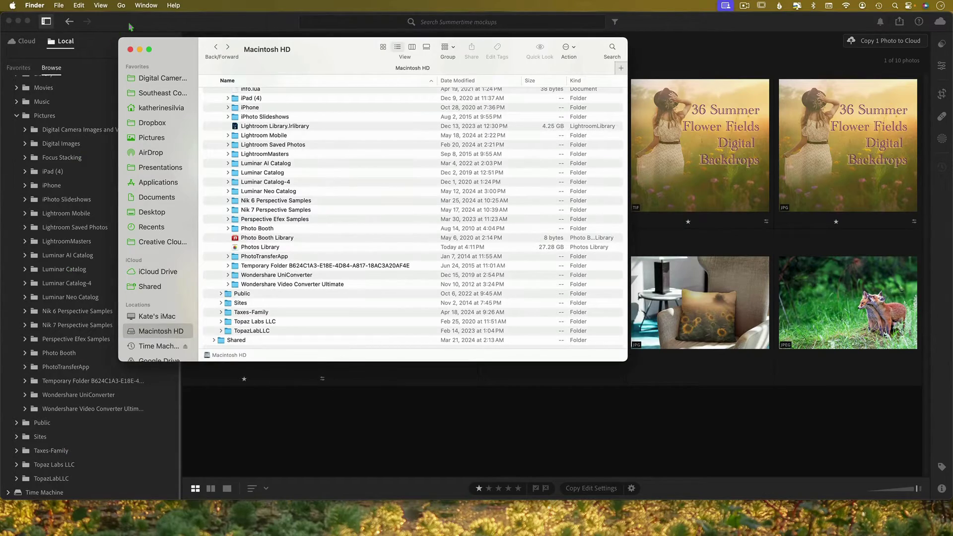
Close the Finder window, then read through Big Mean Folder Machine 2's App Store description and screenshots
left_click(130, 49)
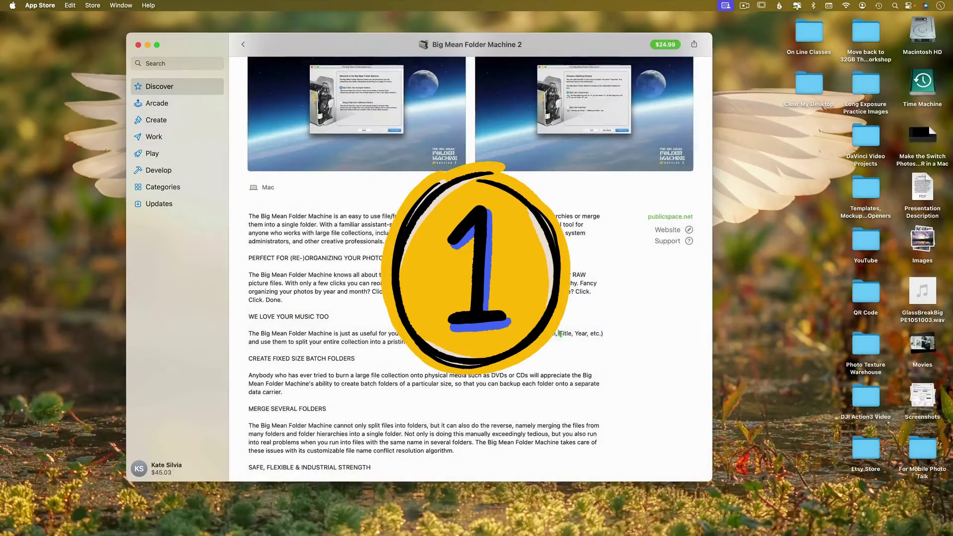
scroll(559, 333, "up", 5)
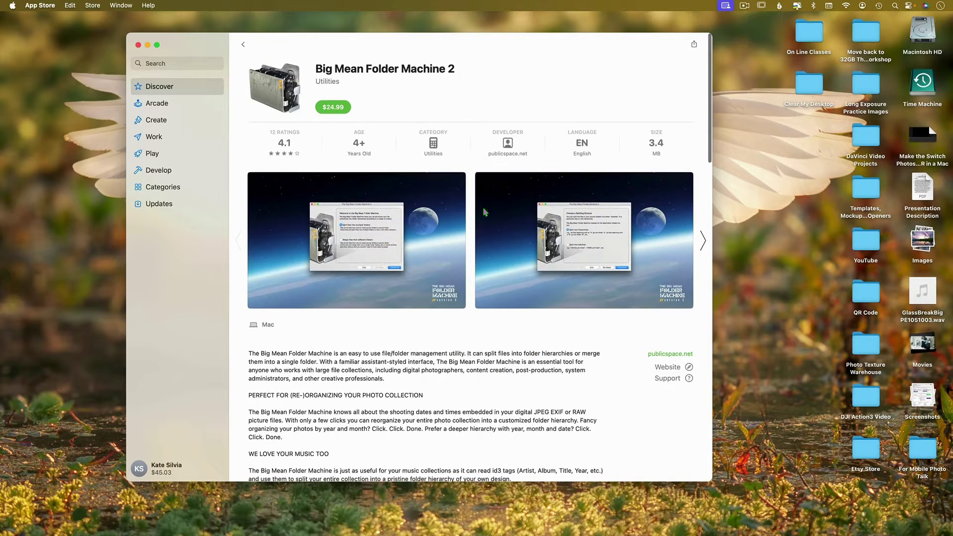
scroll(485, 212, "down", 3)
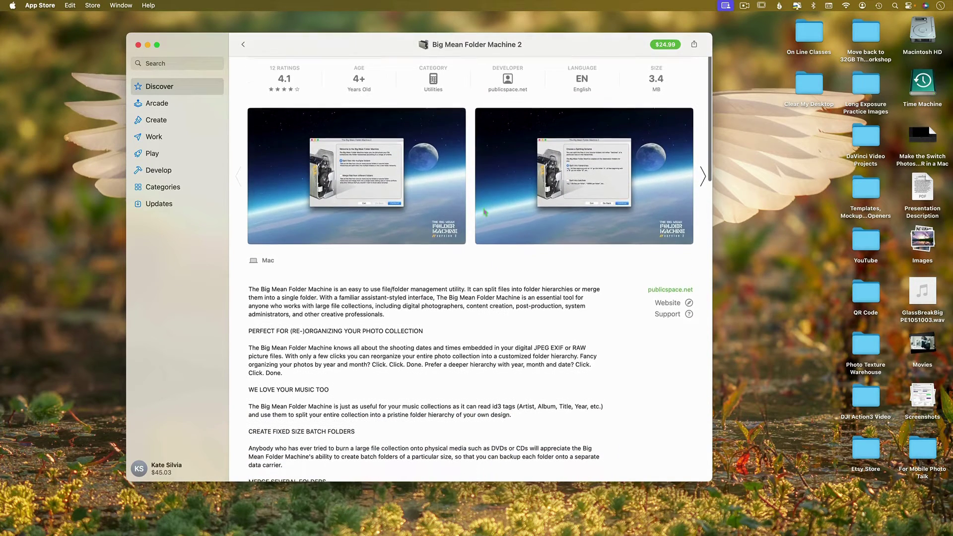
scroll(531, 308, "down", 3)
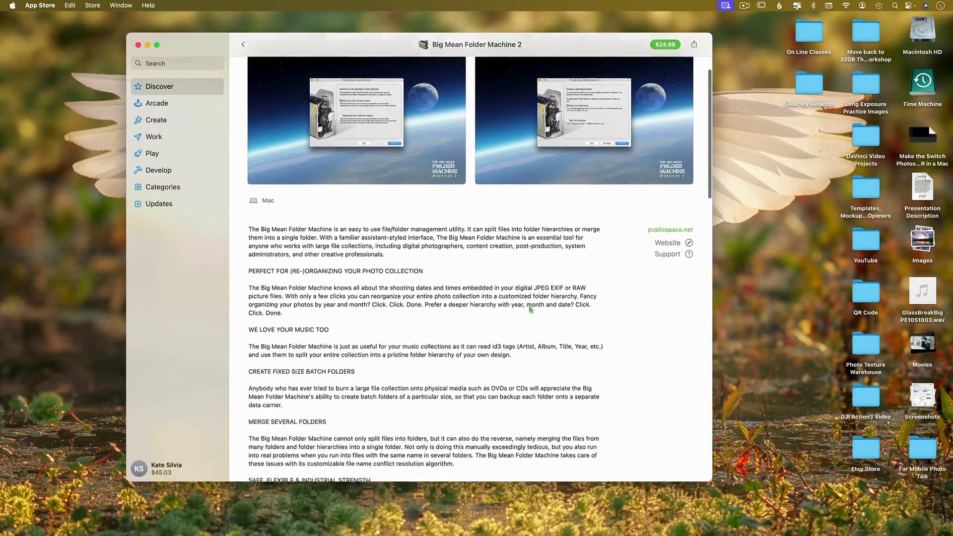
scroll(530, 309, "down", 3)
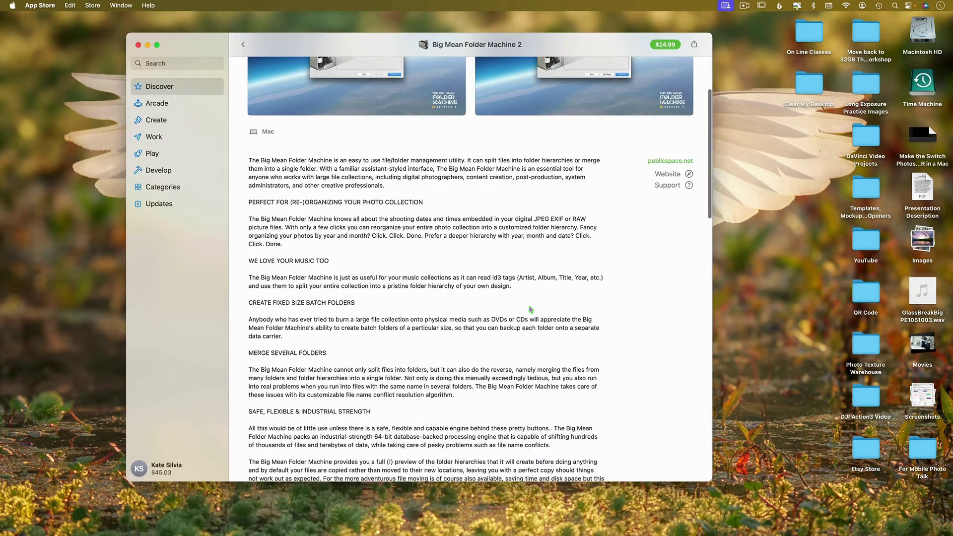
scroll(530, 310, "down", 2)
scroll(530, 309, "up", 2)
scroll(531, 309, "up", 8)
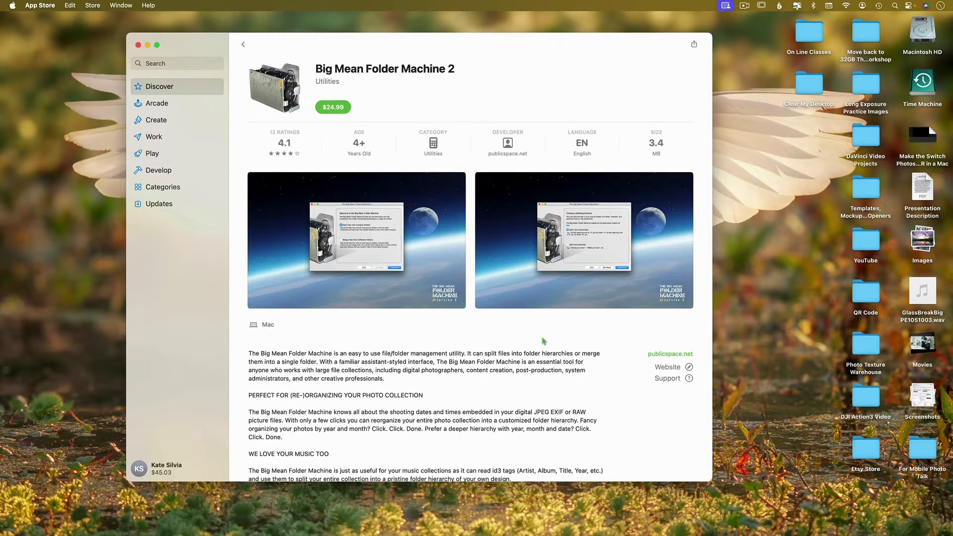
scroll(543, 341, "down", 5)
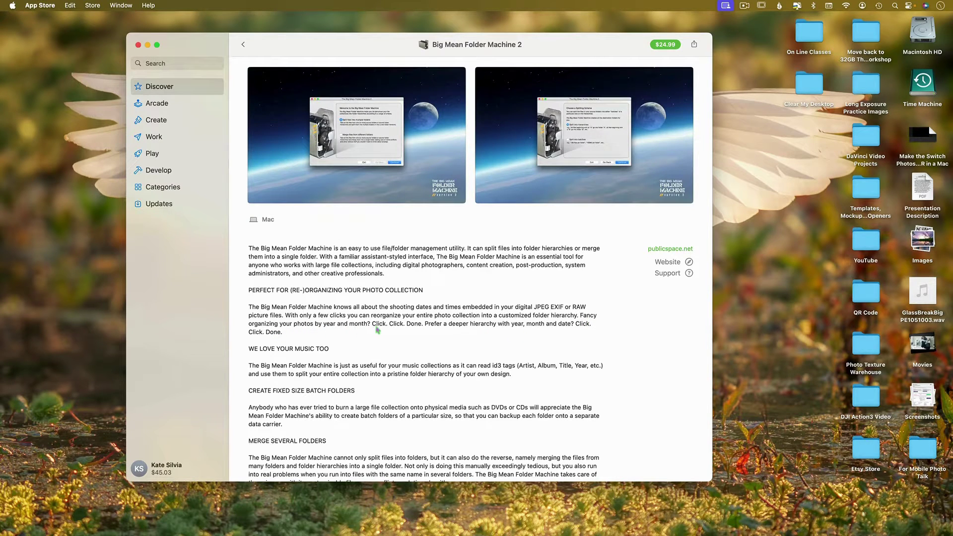
scroll(442, 353, "down", 1)
scroll(442, 353, "down", 3)
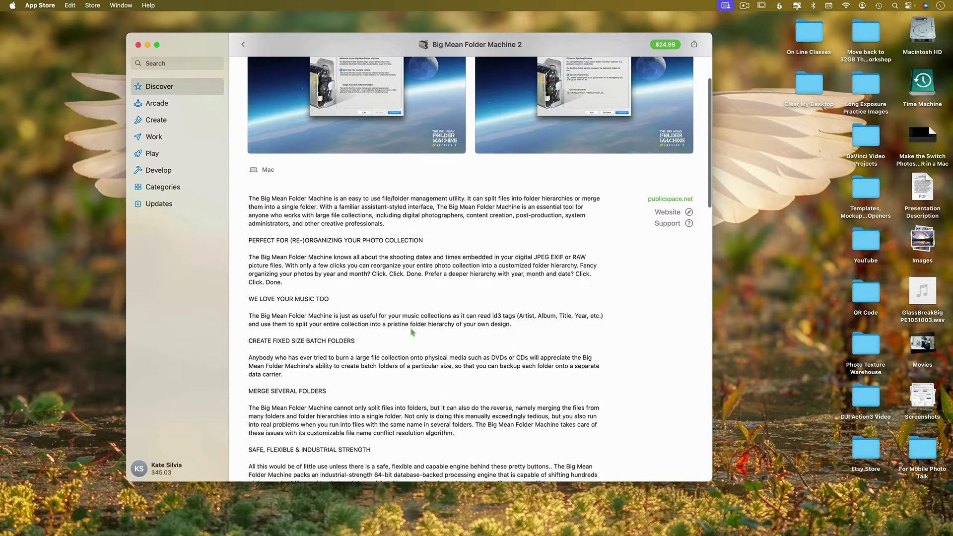
scroll(321, 297, "down", 4)
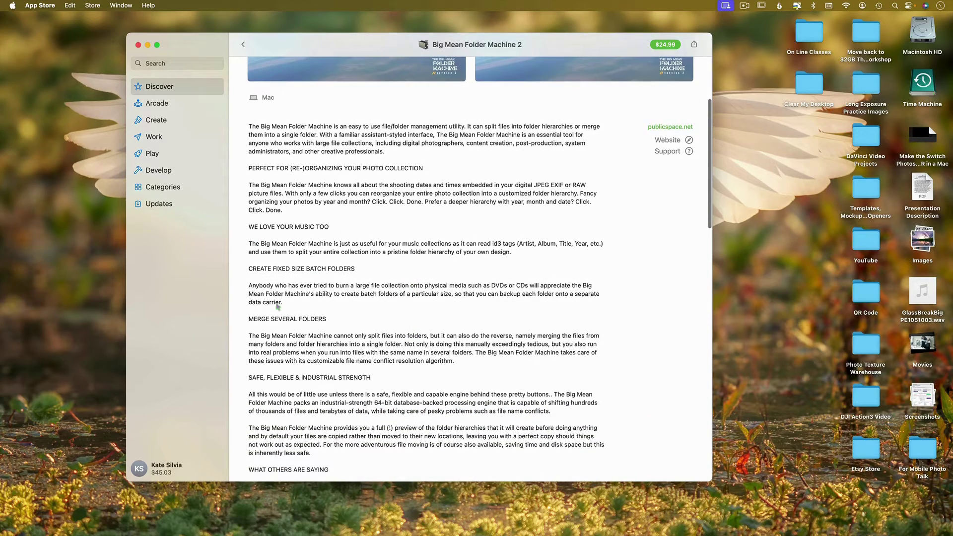
scroll(423, 298, "down", 2)
scroll(422, 298, "down", 3)
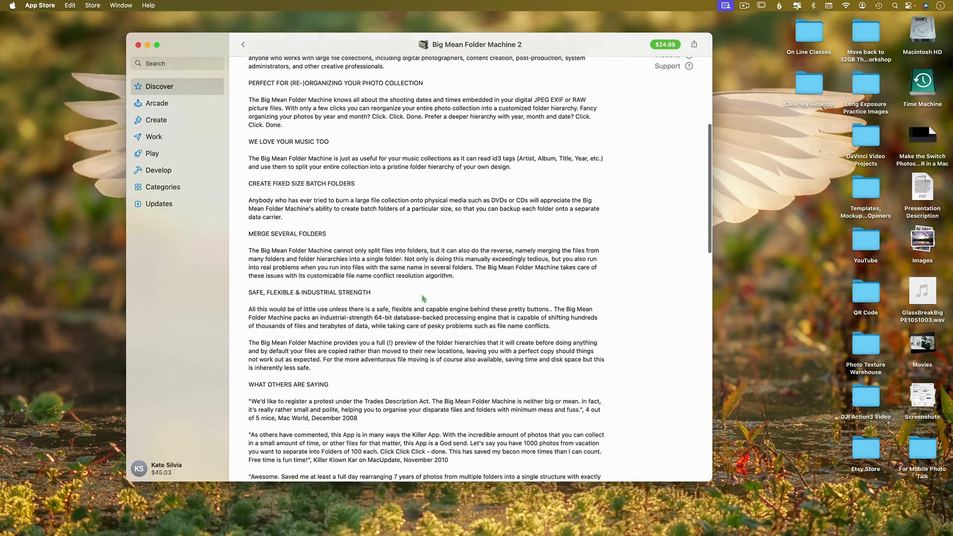
scroll(496, 299, "down", 8)
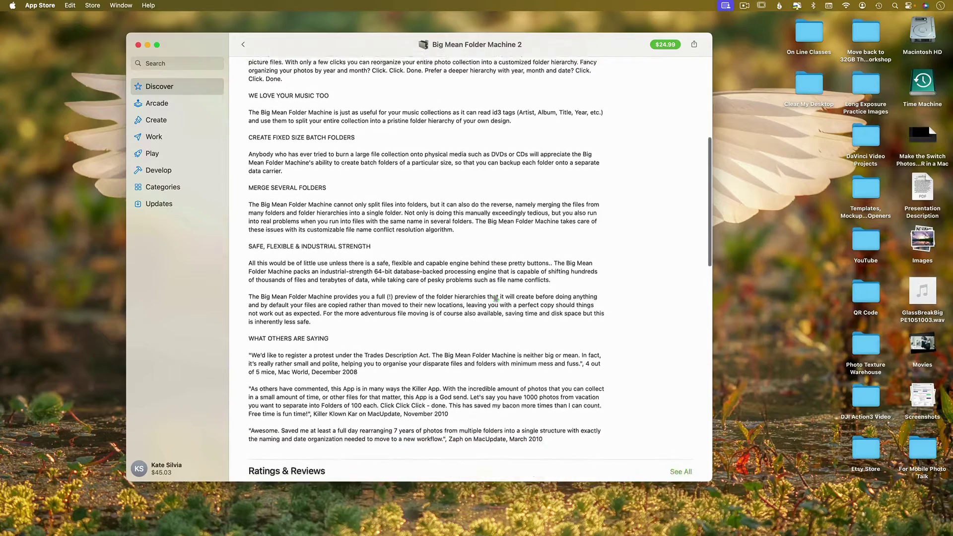
scroll(495, 298, "up", 15)
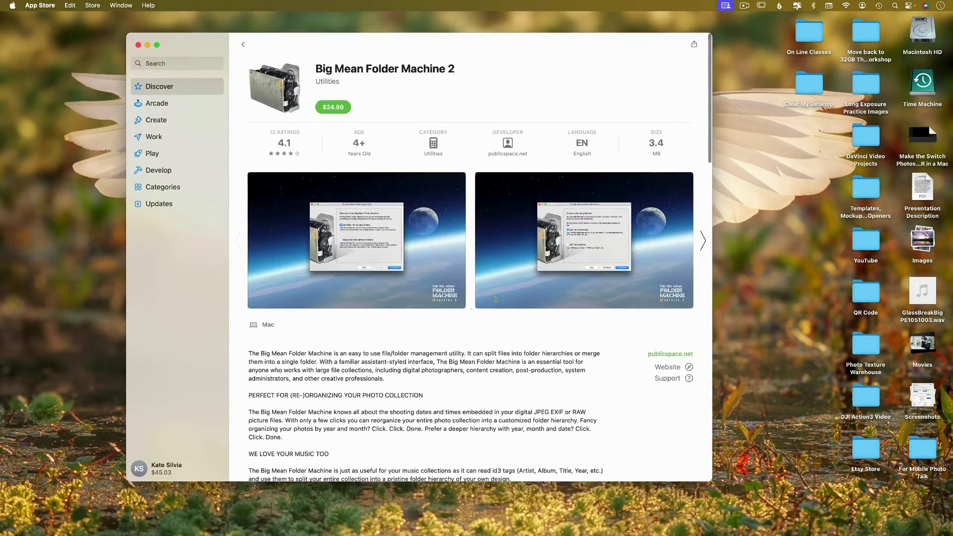
left_click(705, 245)
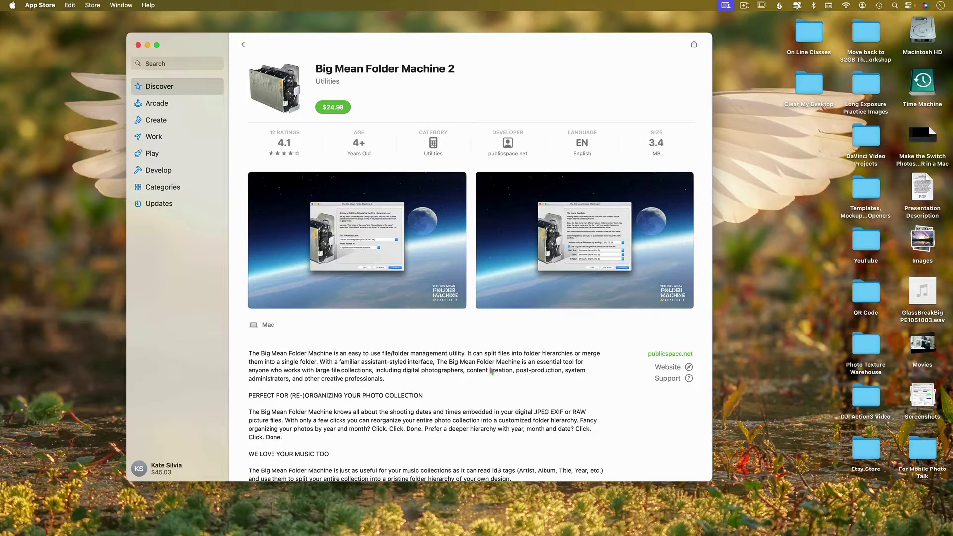
scroll(491, 370, "down", 10)
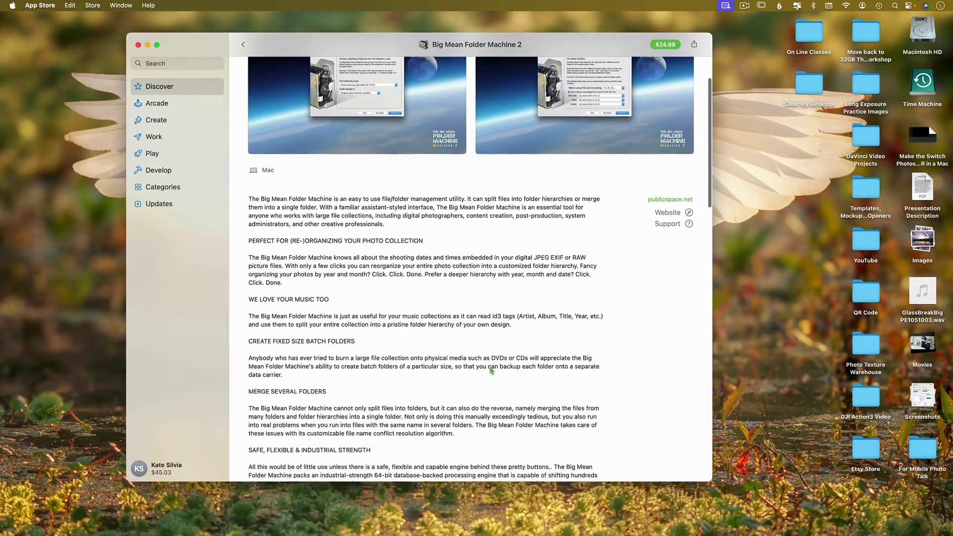
scroll(491, 370, "down", 1)
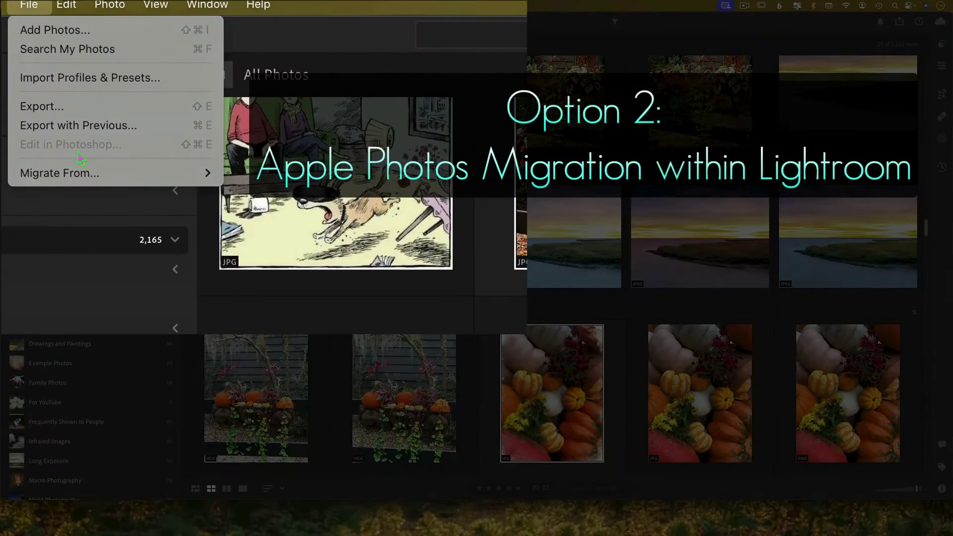
Choose File > Migrate From > Apple Photos Library to bring up the Migrate to Lightroom prompt
mouse_move(85, 176)
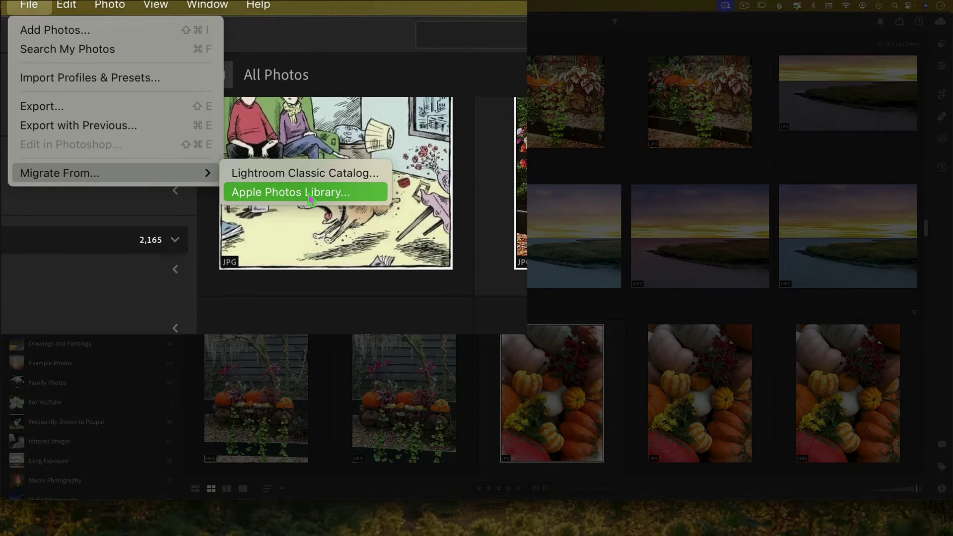
left_click(305, 193)
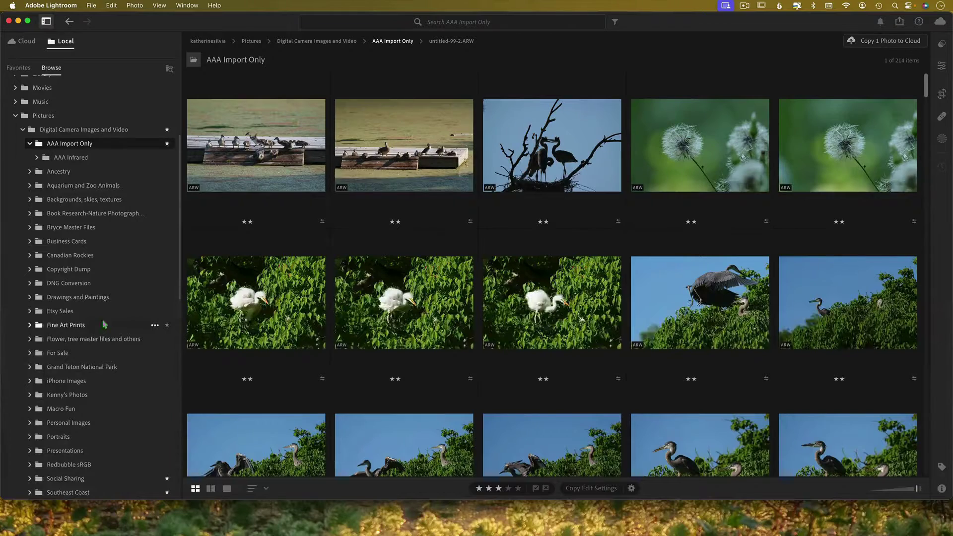
Scroll the Local Browse folder list showing the AAA Import Only folder's photos
scroll(75, 199, "down", 15)
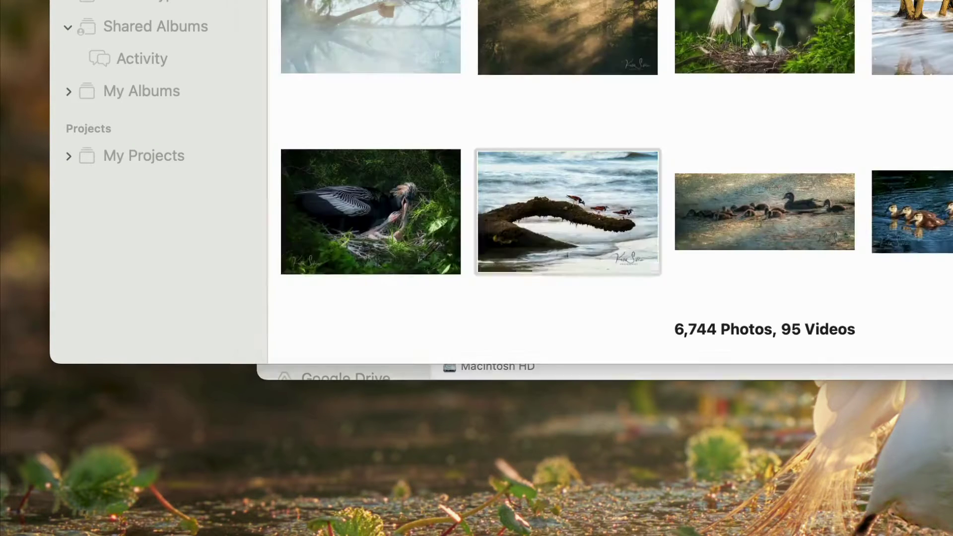
Bring the Photos library forward and expand, then collapse, My Albums in the sidebar
left_click(551, 208)
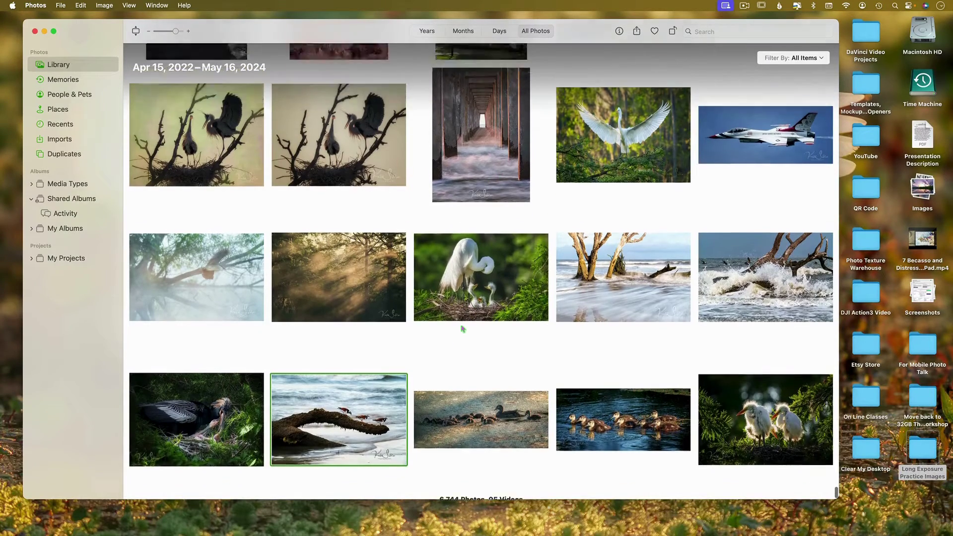
scroll(463, 329, "up", 3)
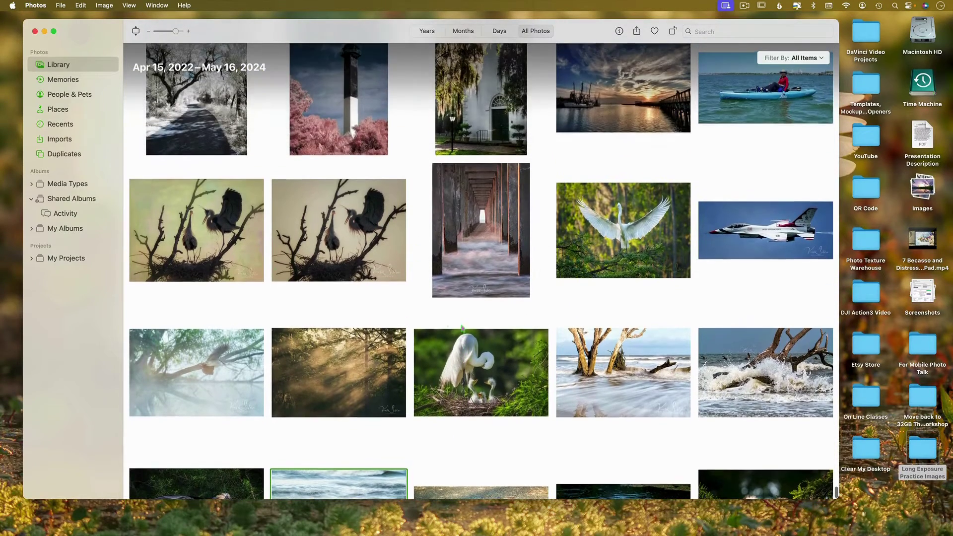
left_click(32, 229)
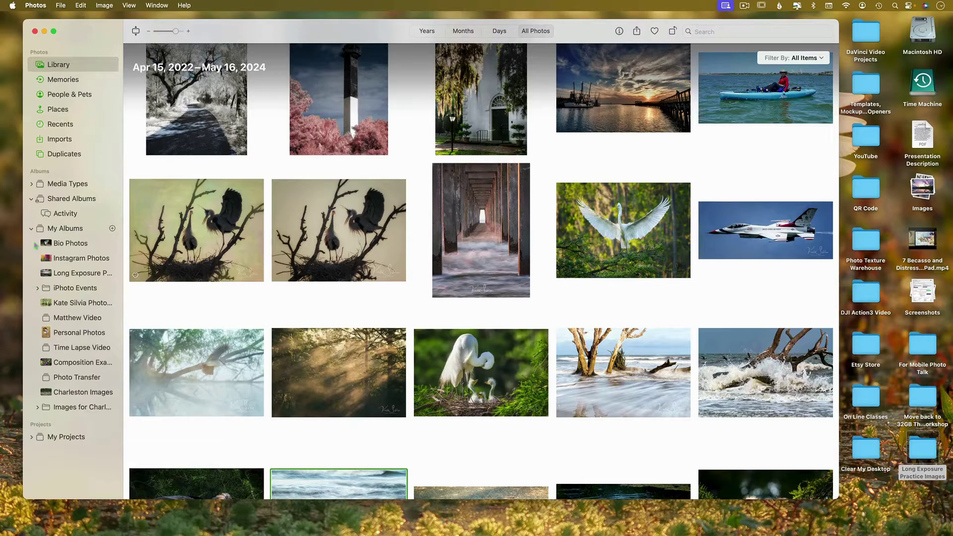
left_click(31, 229)
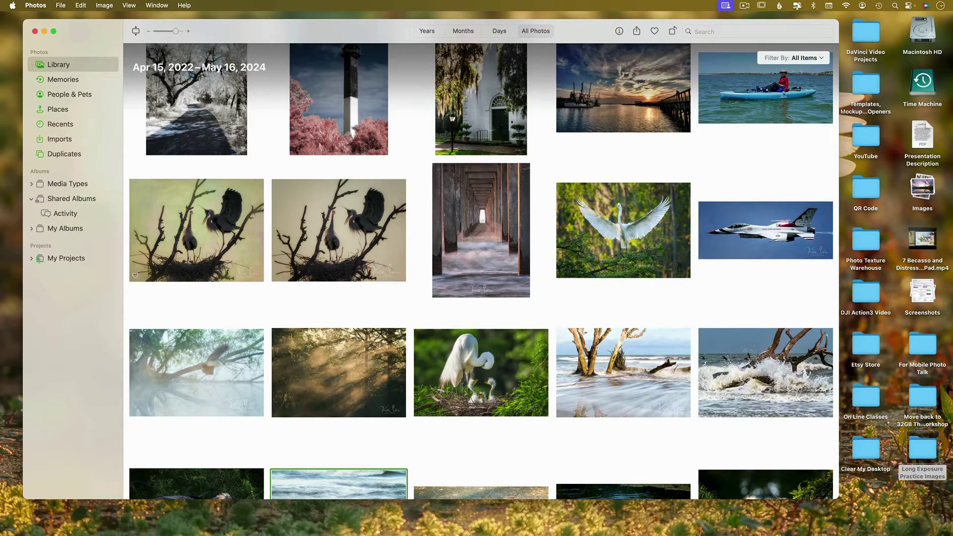
Scroll the Library grid back through older photos to April 2022
scroll(642, 276, "up", 15)
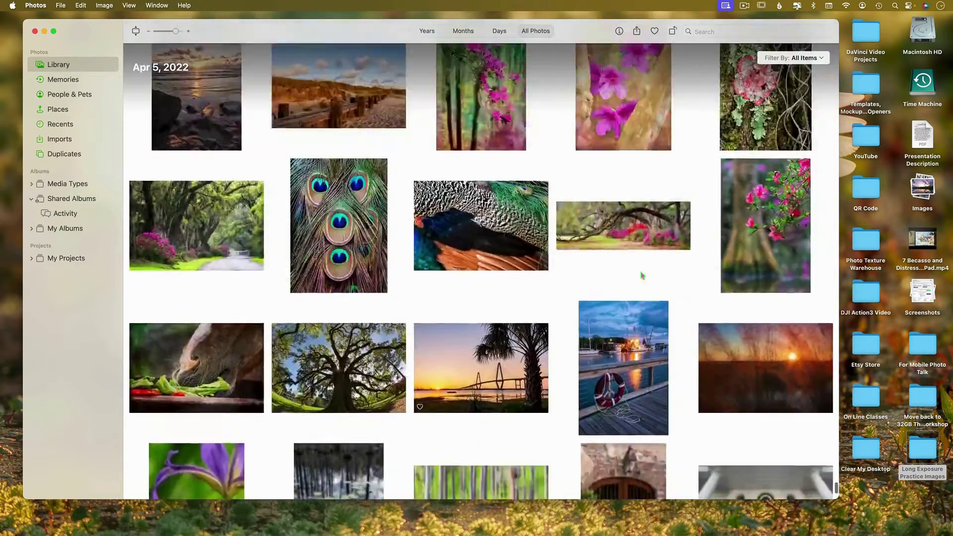
scroll(642, 276, "up", 15)
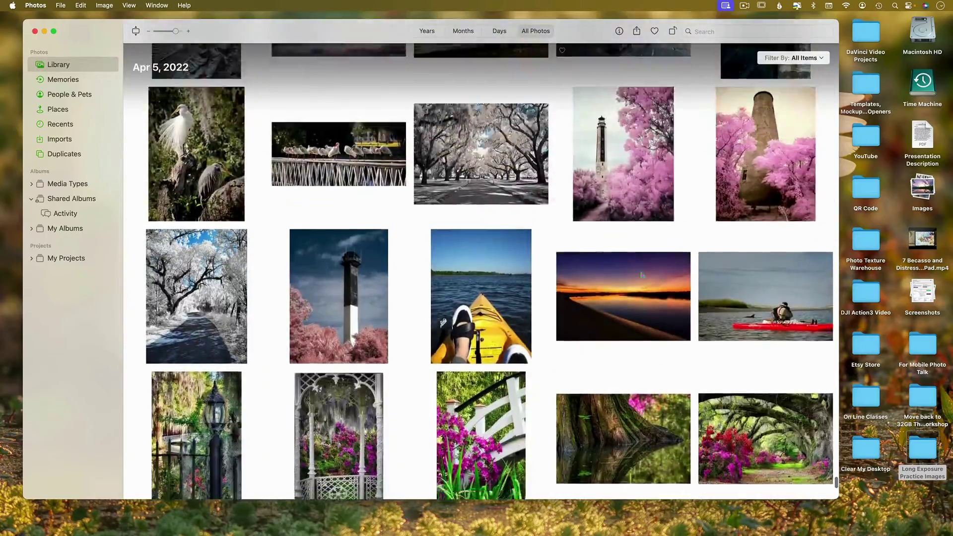
scroll(641, 275, "up", 15)
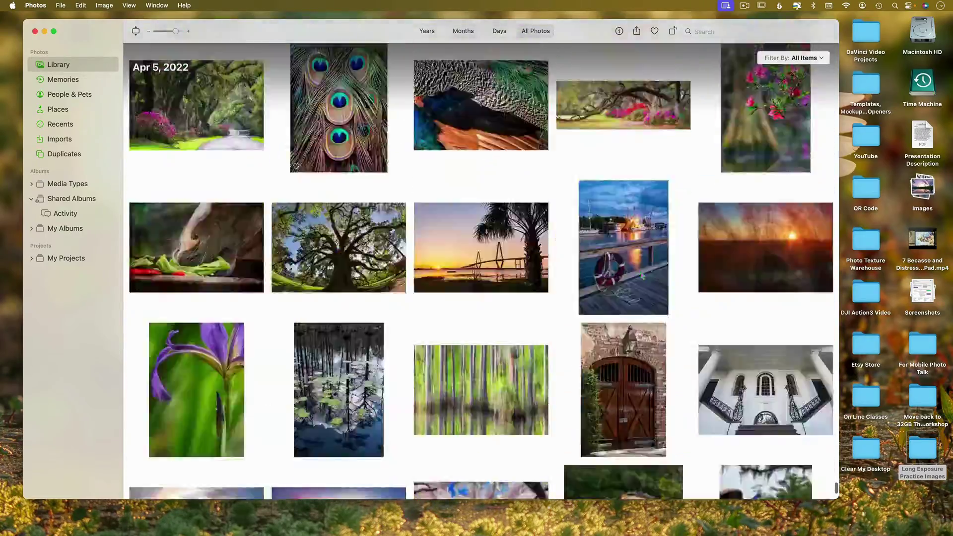
scroll(642, 275, "down", 15)
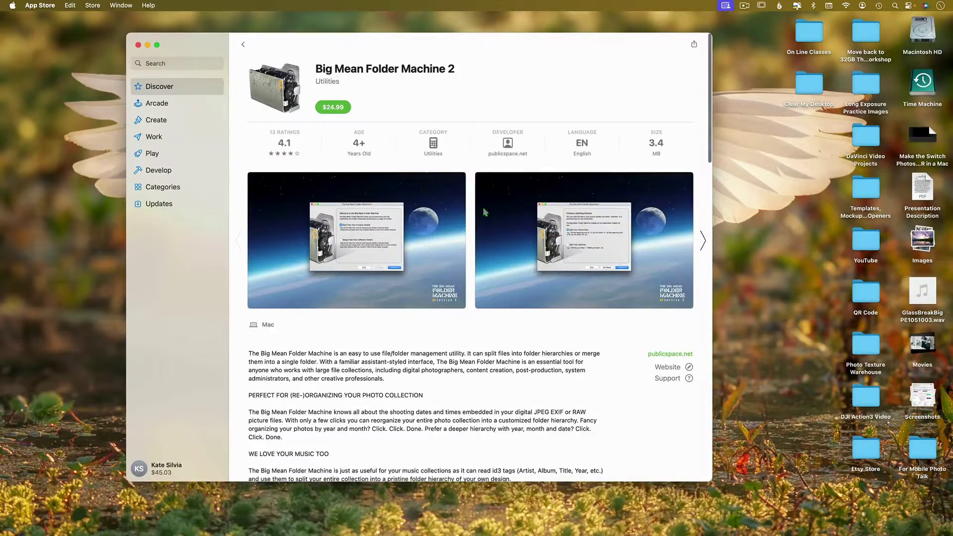
scroll(485, 212, "down", 3)
scroll(485, 213, "down", 2)
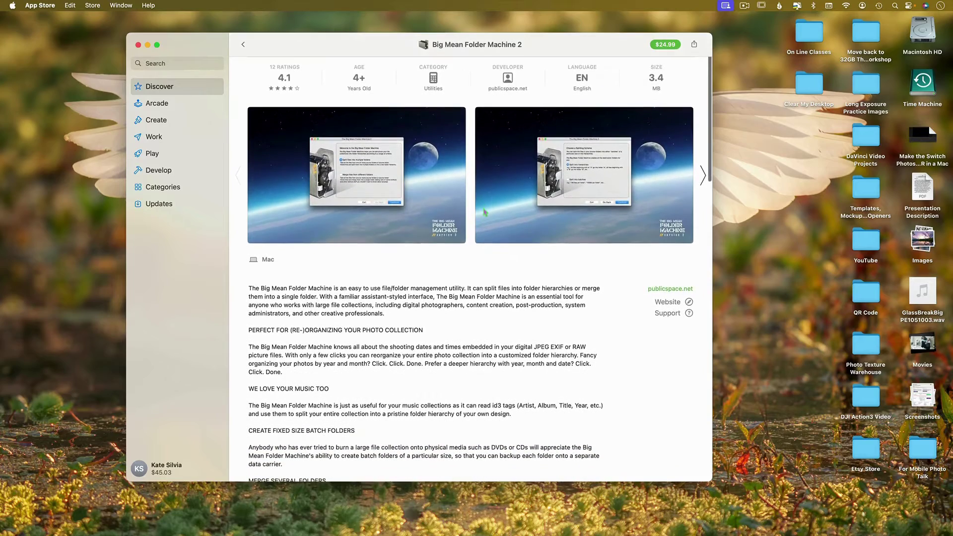
scroll(530, 309, "down", 1)
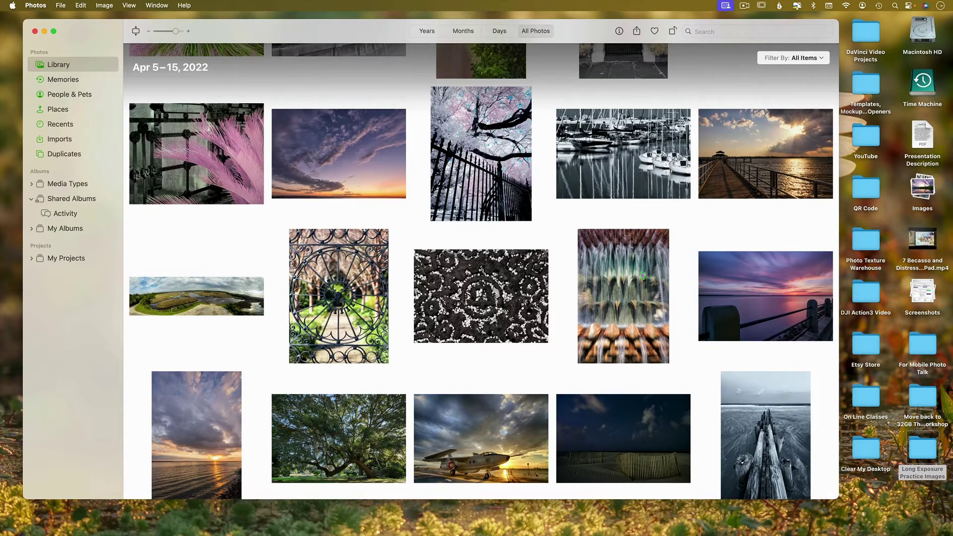
Switch from Photos to Lightroom and scroll through the AAA Import Only folder's 214 ARW photos
left_click(44, 31)
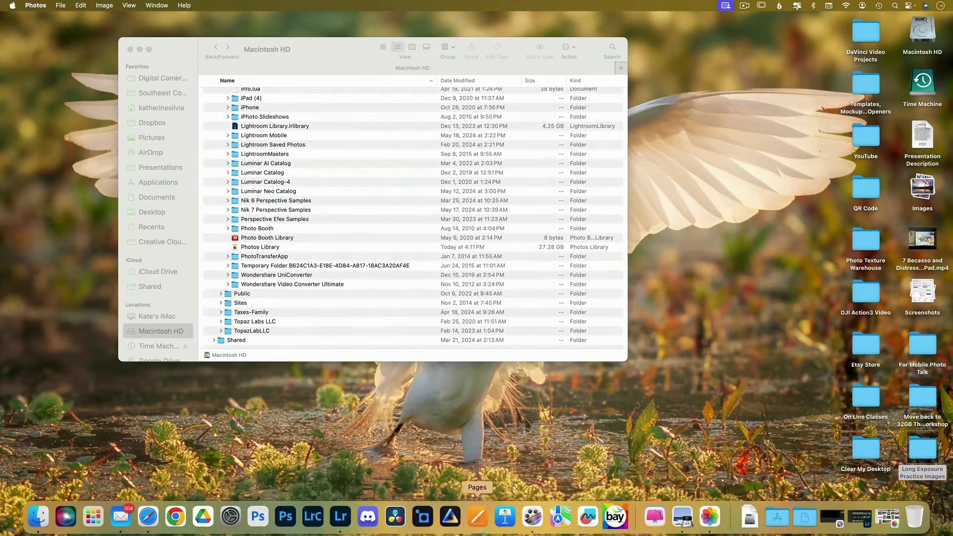
left_click(340, 519)
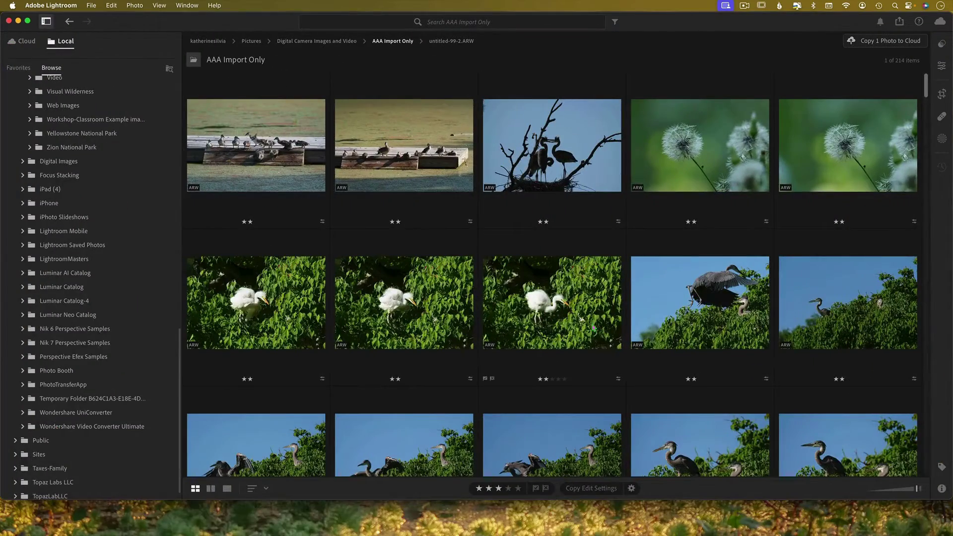
scroll(593, 328, "down", 5)
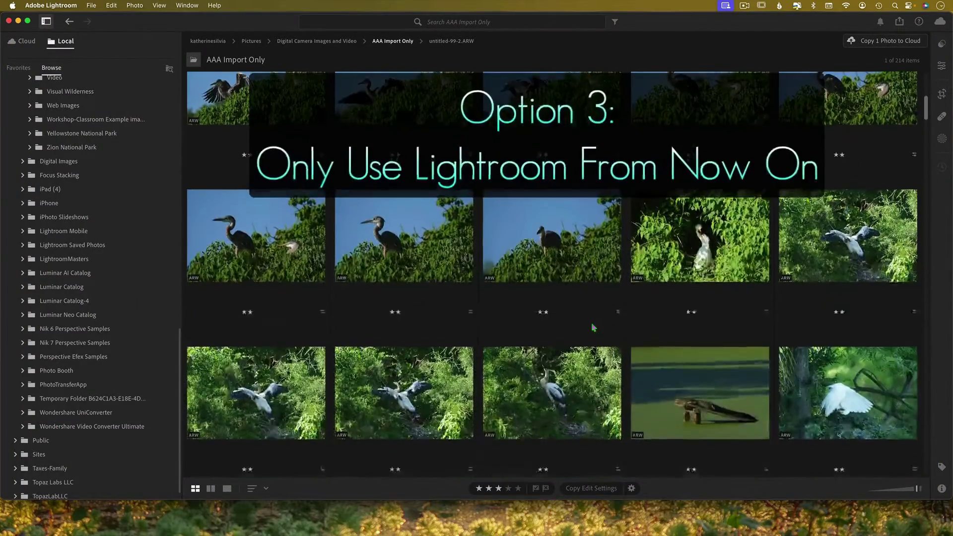
scroll(594, 327, "up", 5)
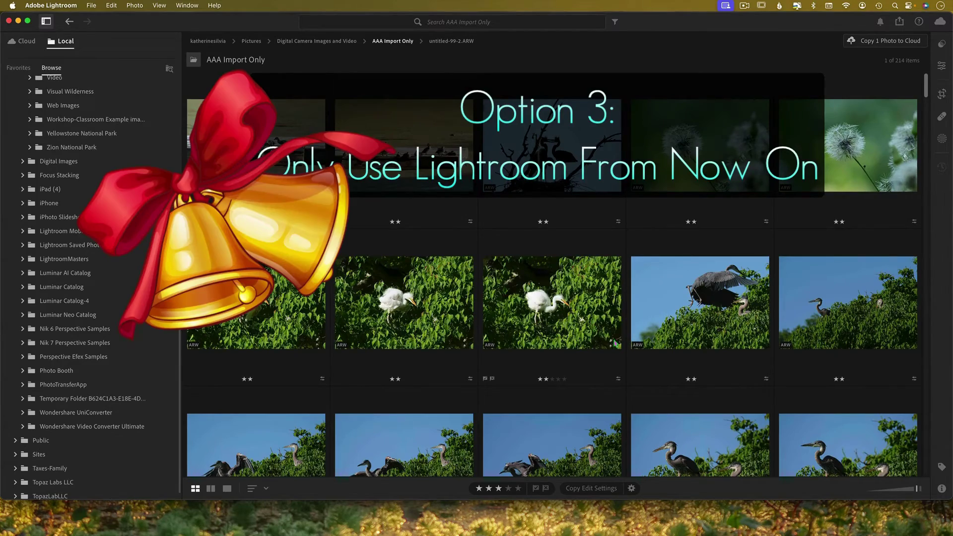
scroll(615, 343, "down", 10)
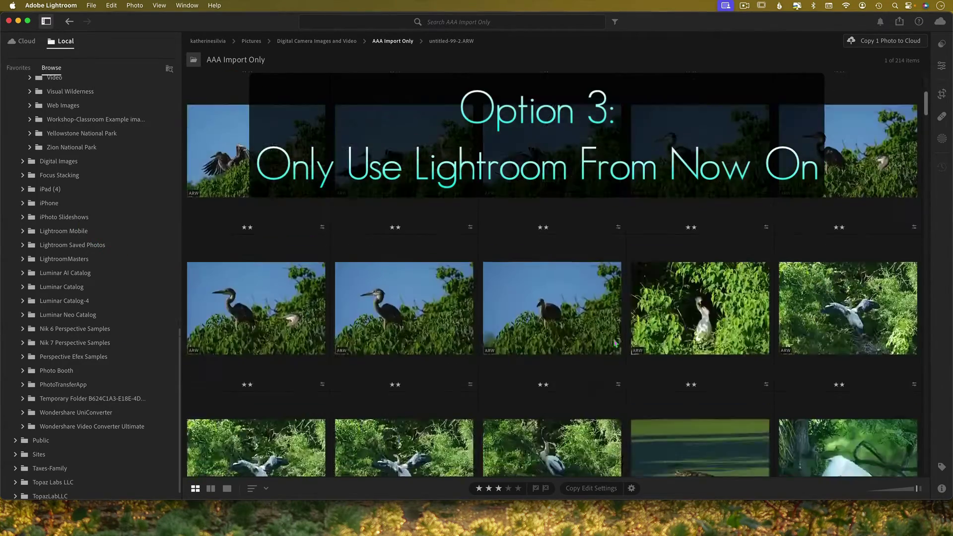
scroll(616, 344, "down", 10)
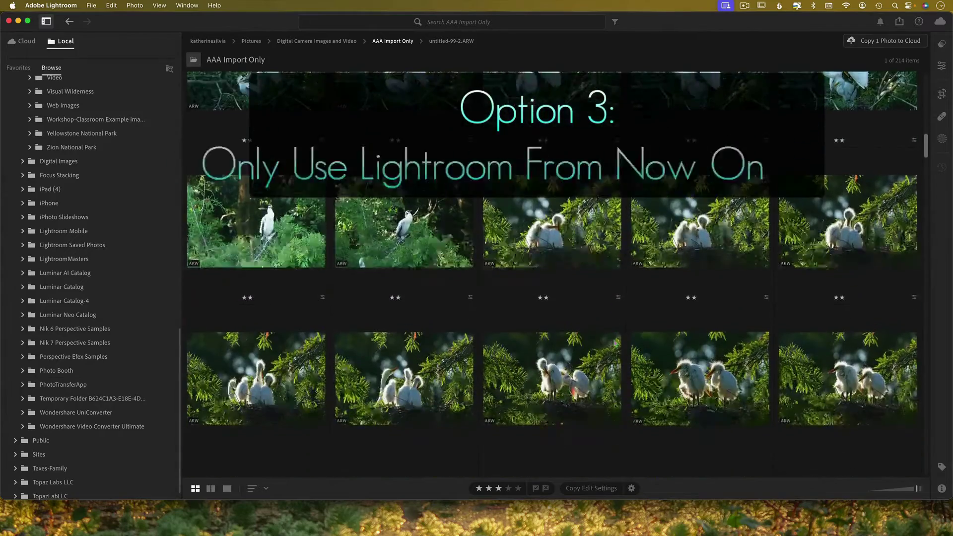
scroll(616, 343, "down", 8)
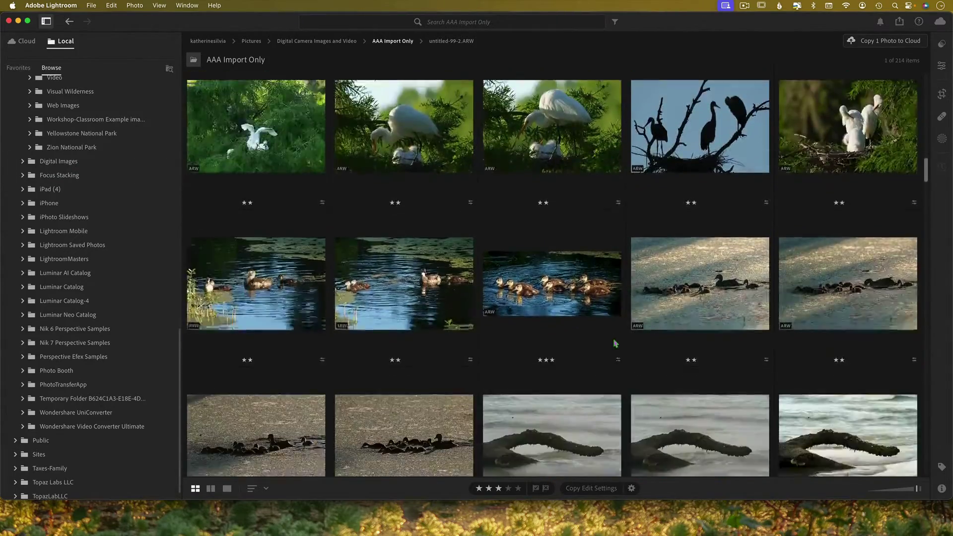
scroll(615, 343, "up", 10)
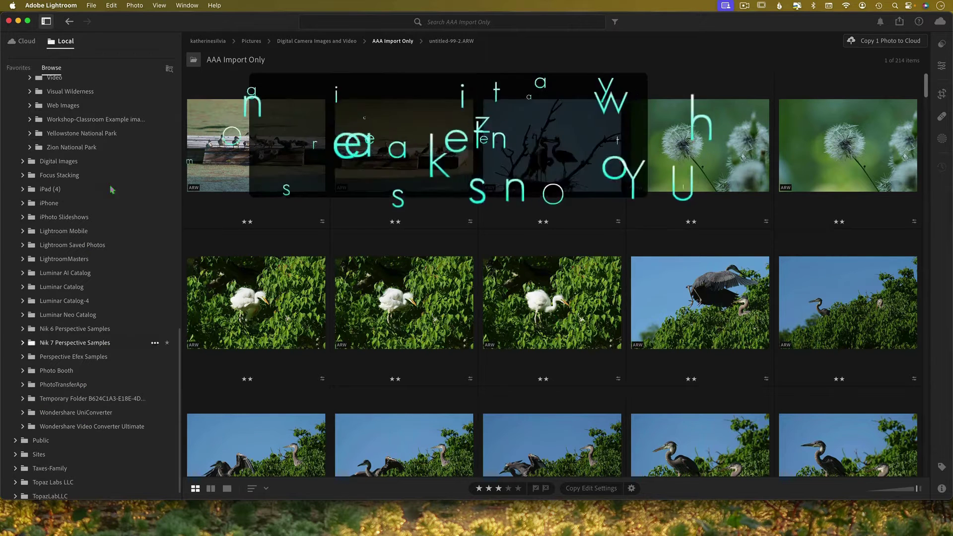
Expand Southeast Coast › Recent Work, then open Gardens and Plantations to show its 886 photos
scroll(61, 237, "up", 3)
scroll(61, 237, "up", 10)
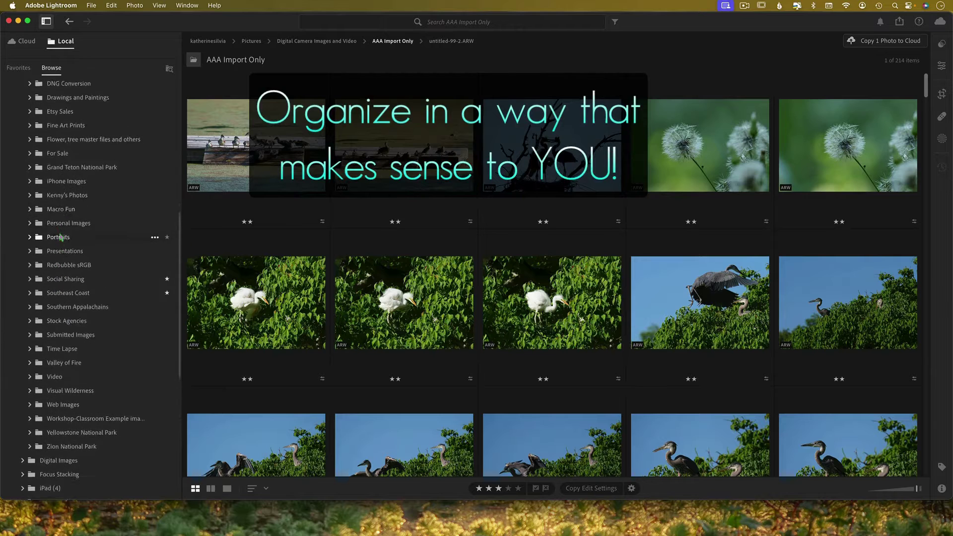
scroll(74, 263, "down", 5)
left_click(29, 246)
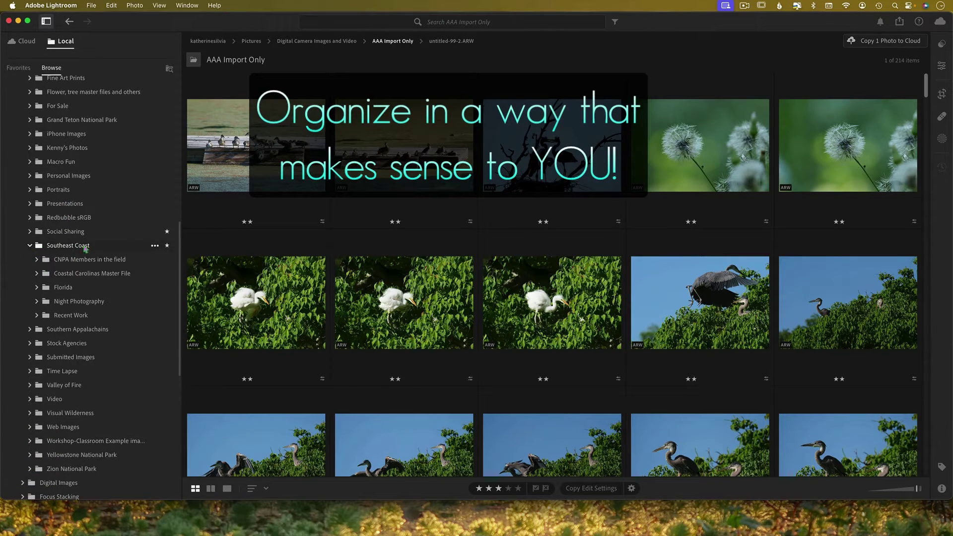
left_click(36, 315)
scroll(86, 234, "down", 5)
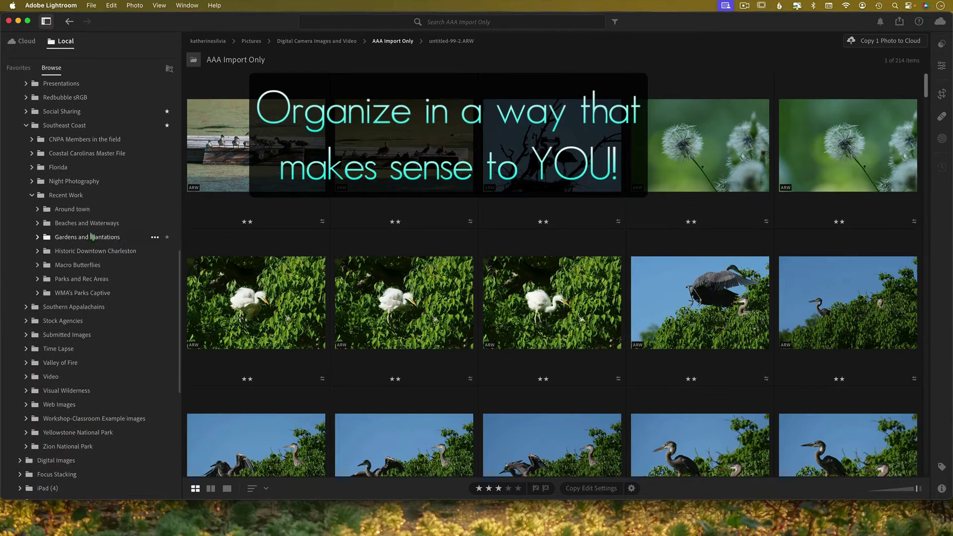
left_click(97, 226)
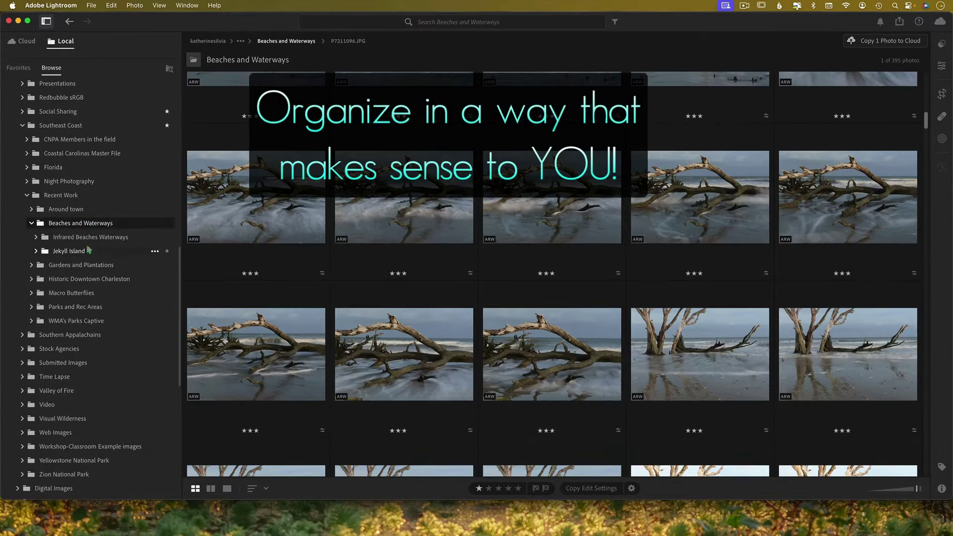
left_click(74, 266)
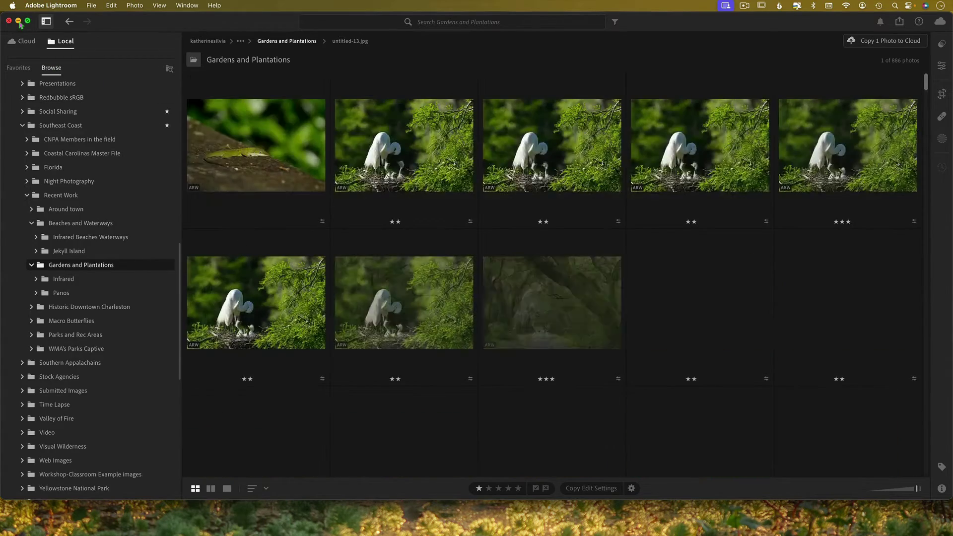
Hide Lightroom and navigate Finder to Recent Work › Gardens and Plantations
left_click(19, 21)
left_click(259, 244)
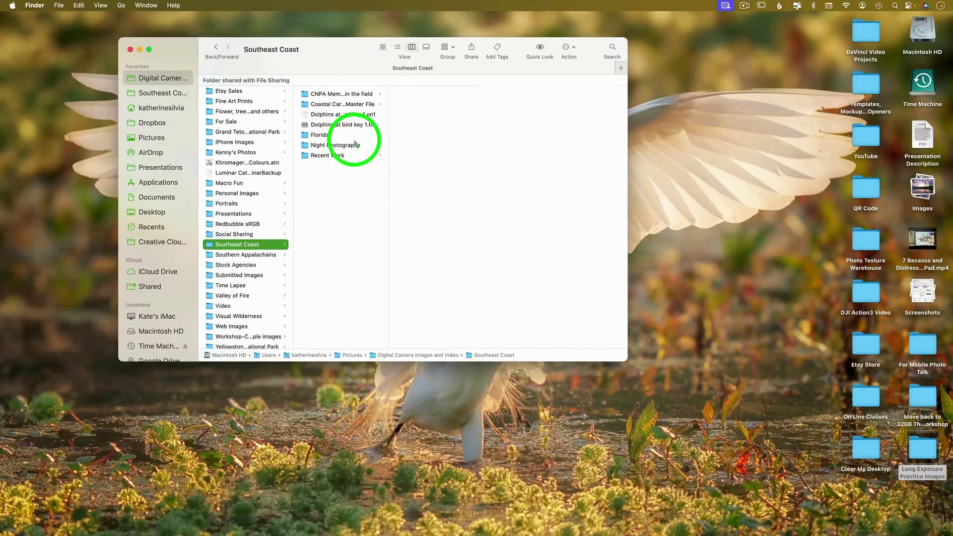
left_click(338, 155)
left_click(446, 115)
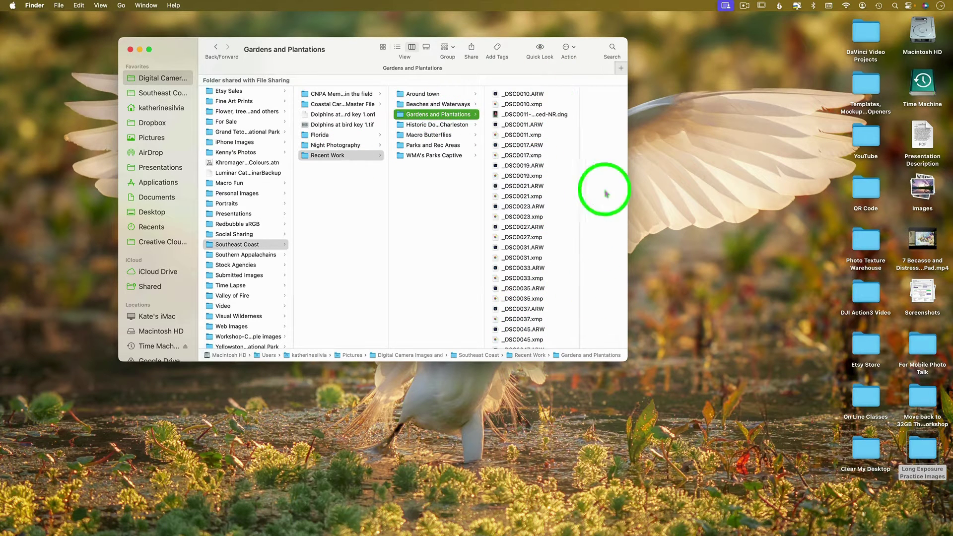
Place Lightroom and Finder side by side to compare folders, then close Finder
mouse_move(647, 531)
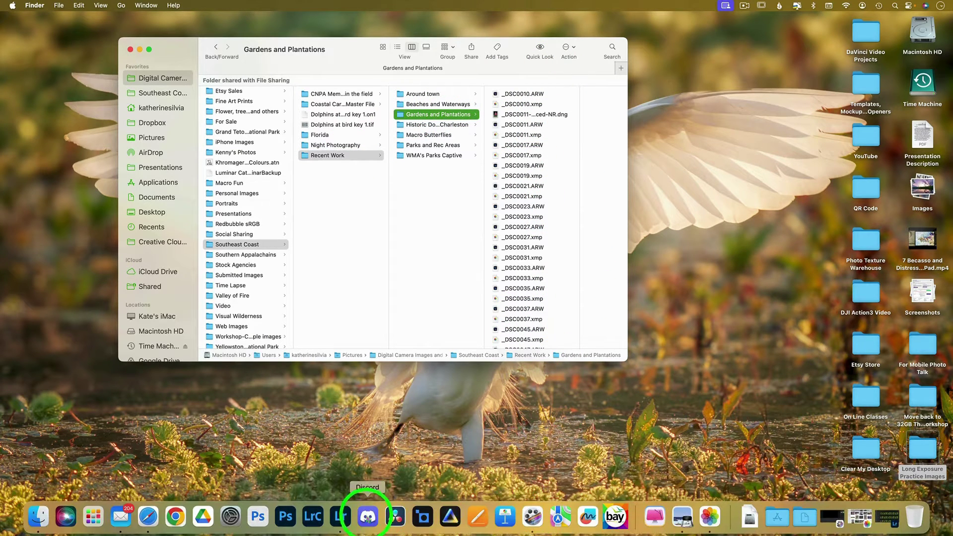
left_click(340, 516)
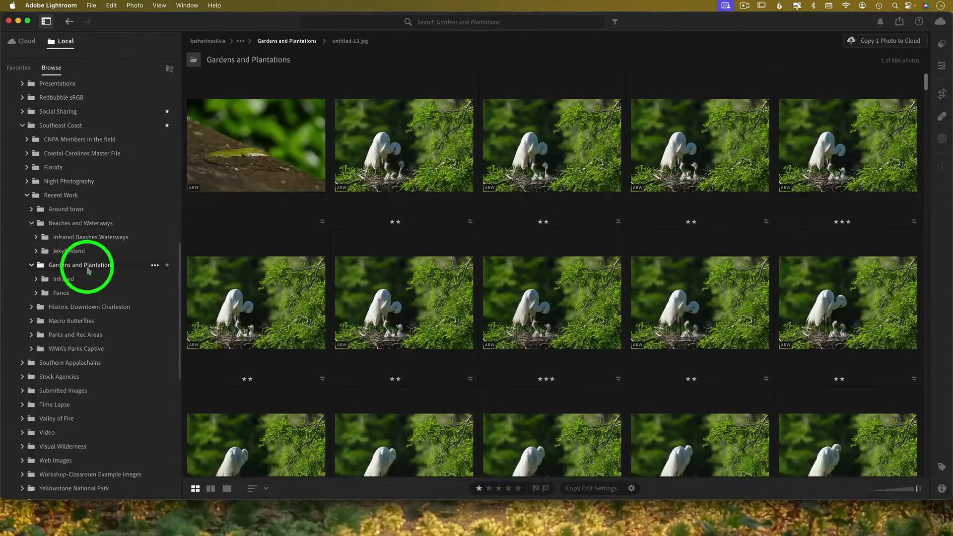
left_click_drag(124, 21, 483, 4)
left_click_drag(340, 57, 123, 71)
left_click_drag(503, 14, 519, 7)
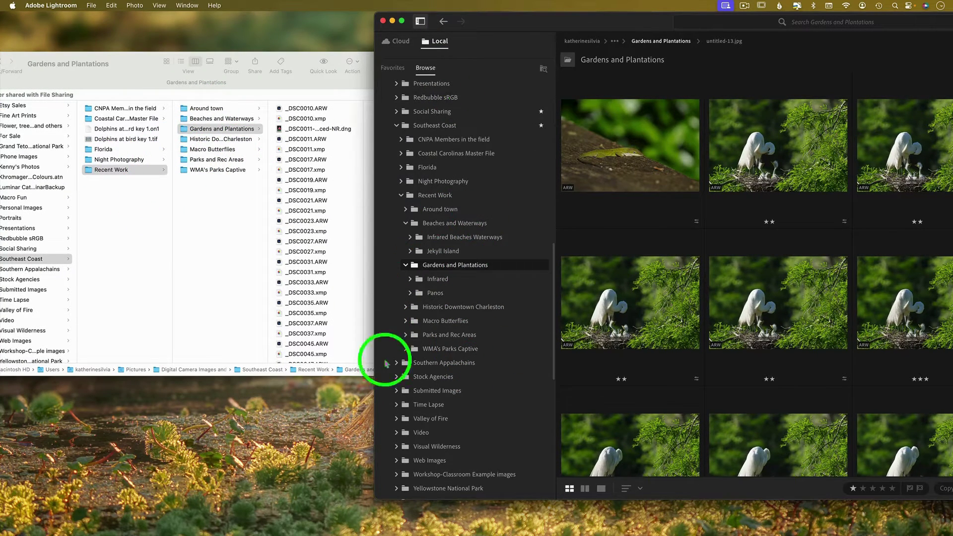
mouse_move(515, 289)
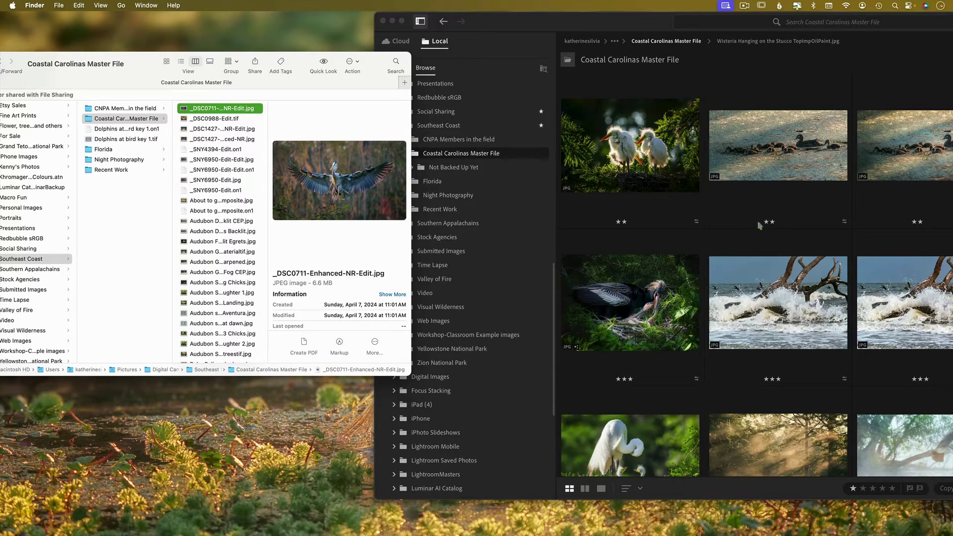
left_click_drag(587, 12, 302, 12)
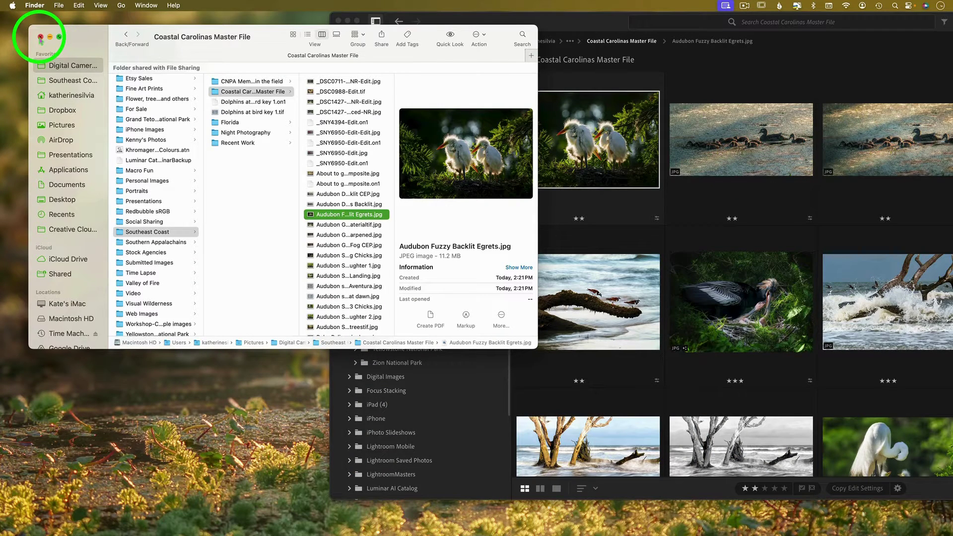
left_click(40, 37)
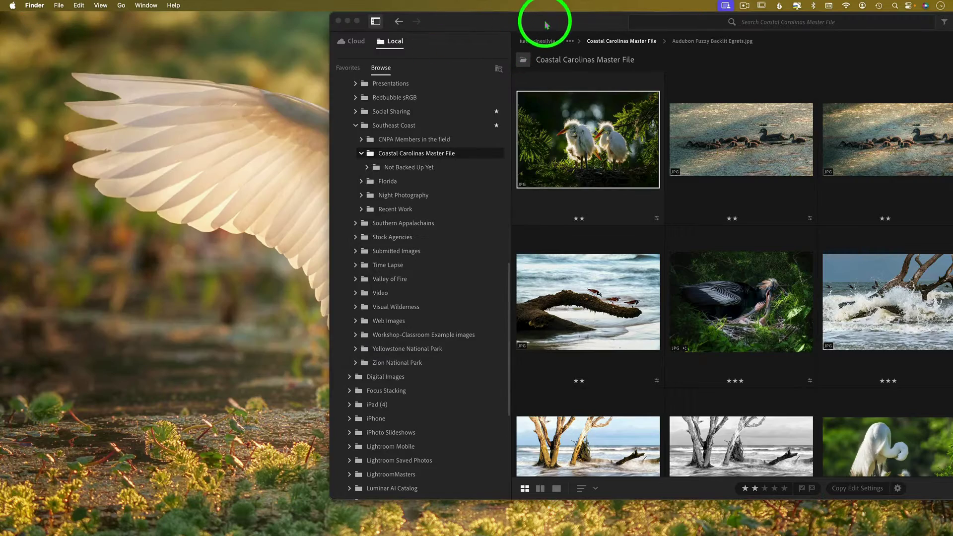
left_click_drag(546, 22, 256, 25)
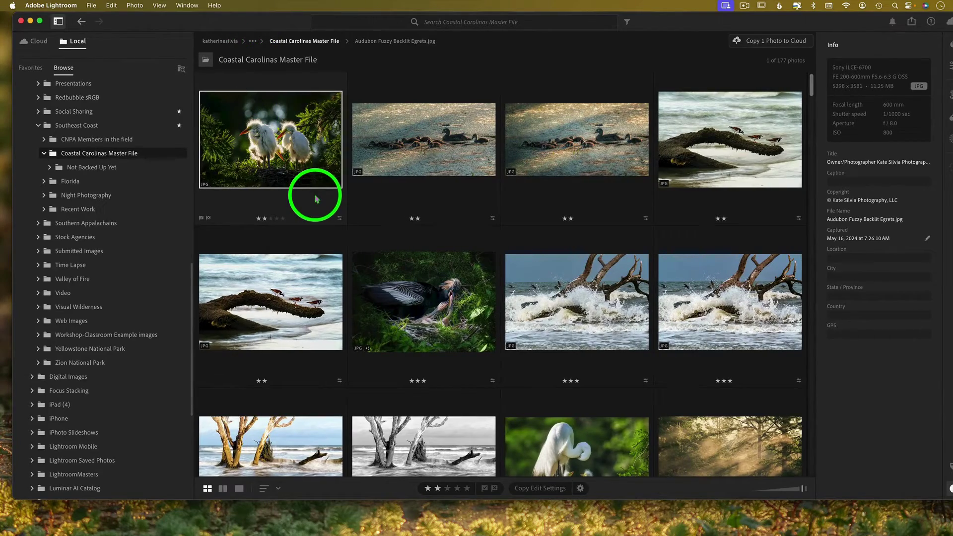
left_click(291, 517)
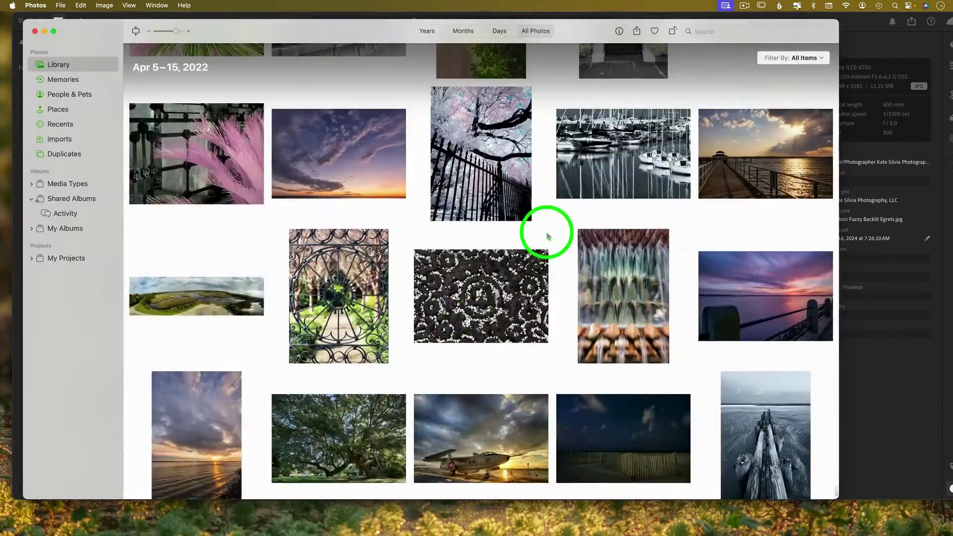
scroll(546, 231, "down", 10)
scroll(547, 233, "down", 5)
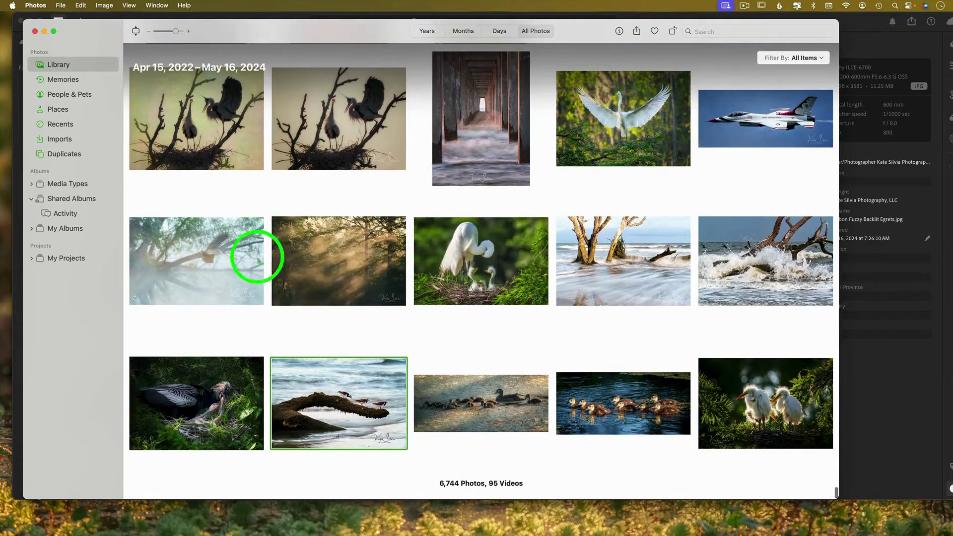
left_click(32, 200)
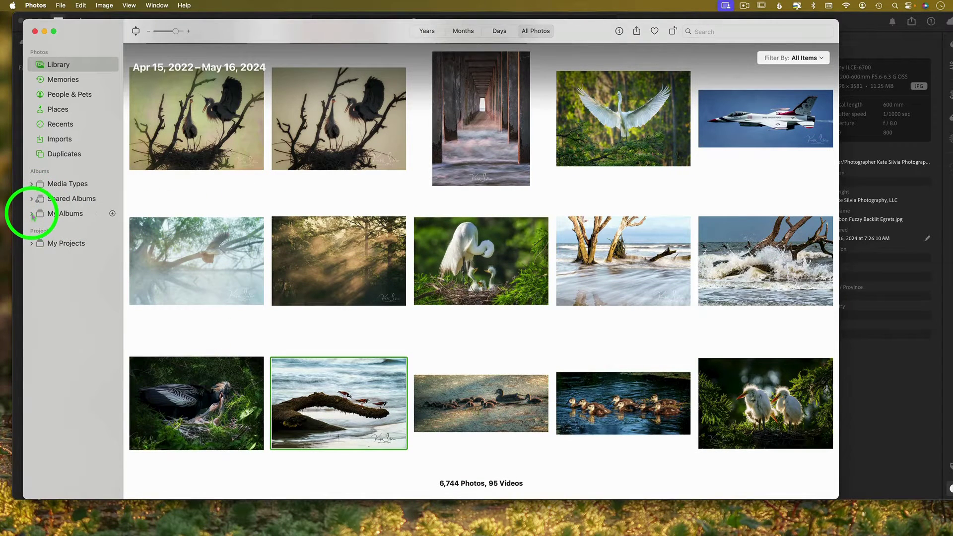
left_click(32, 214)
left_click(32, 215)
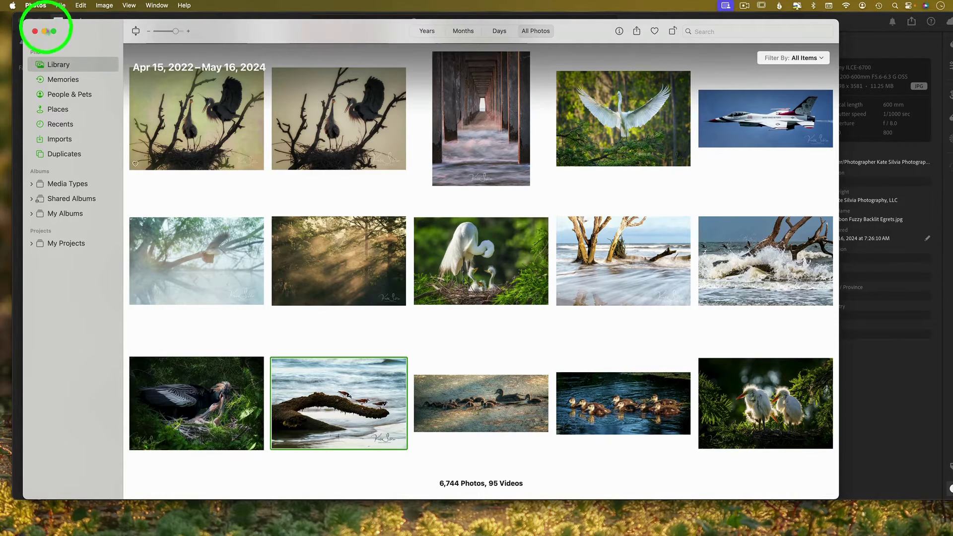
left_click(44, 32)
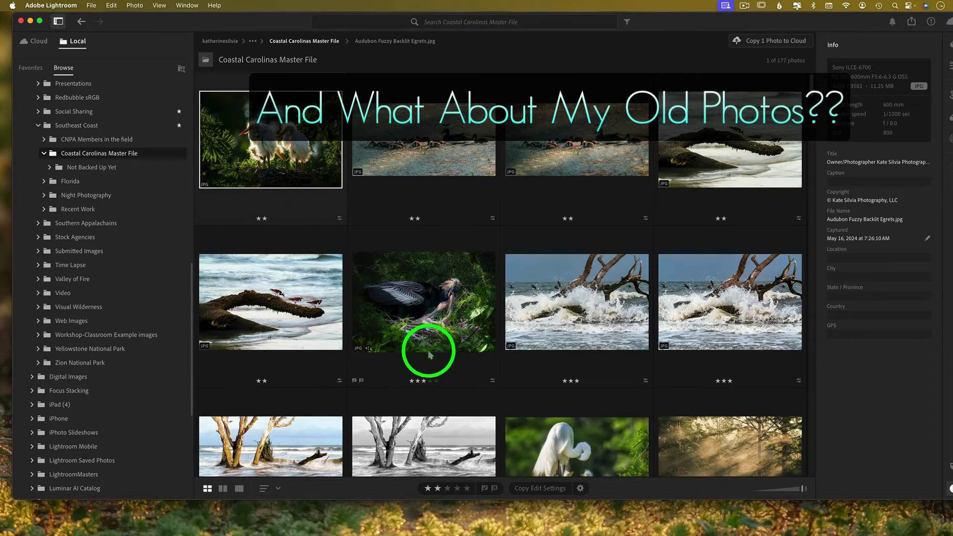
mouse_move(704, 526)
left_click(731, 518)
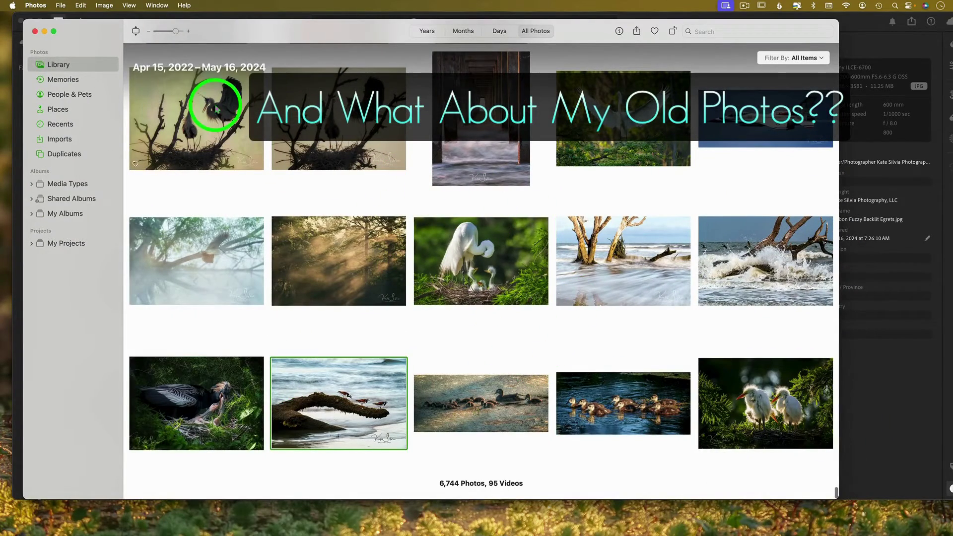
left_click(45, 31)
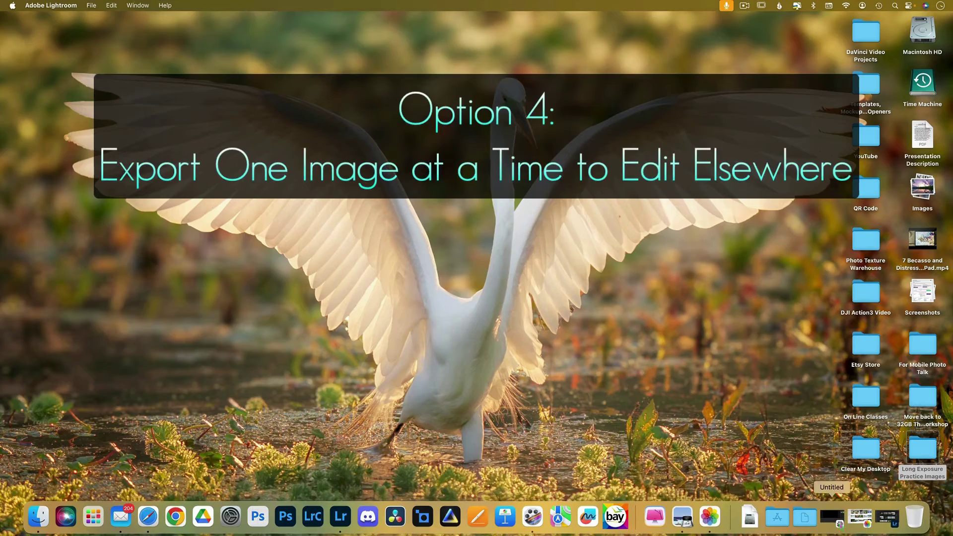
left_click(831, 516)
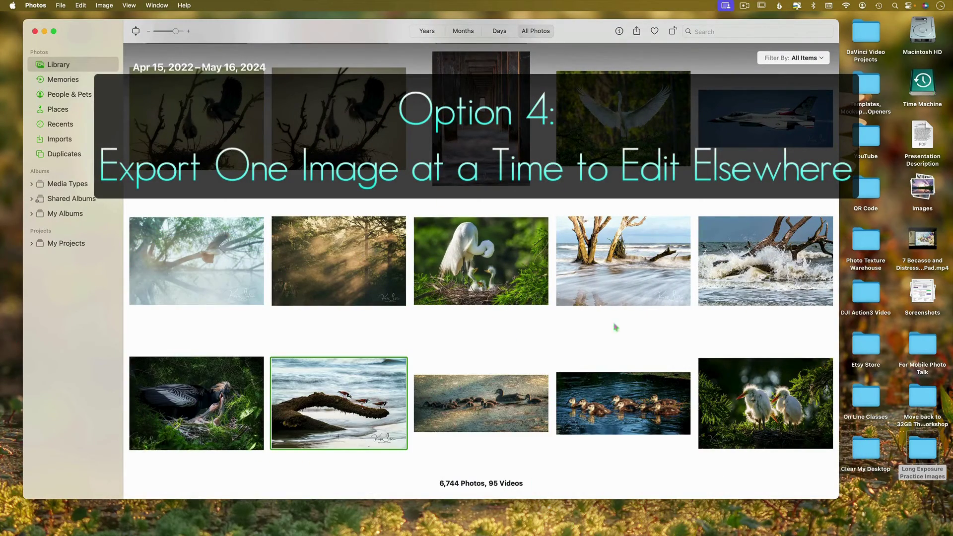
left_click(480, 268)
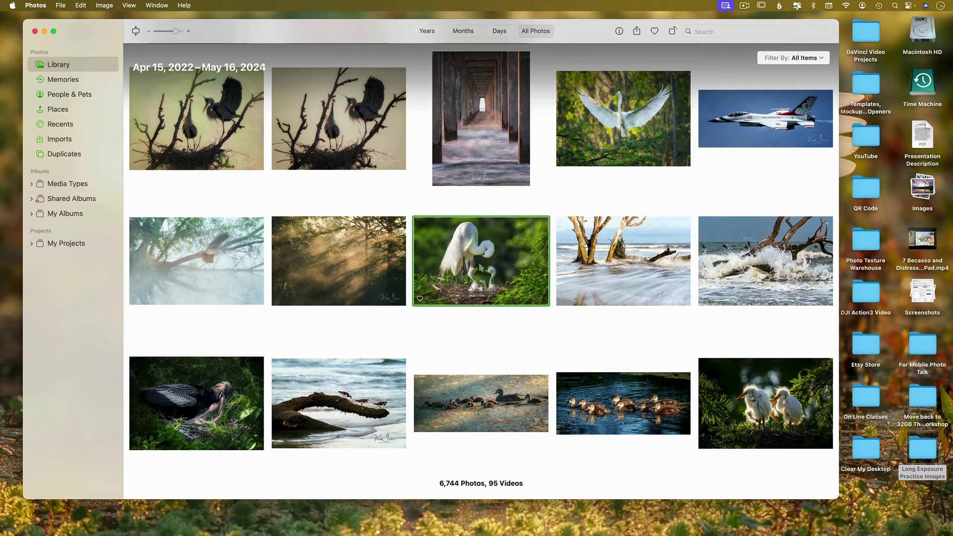
left_click(61, 5)
mouse_move(95, 76)
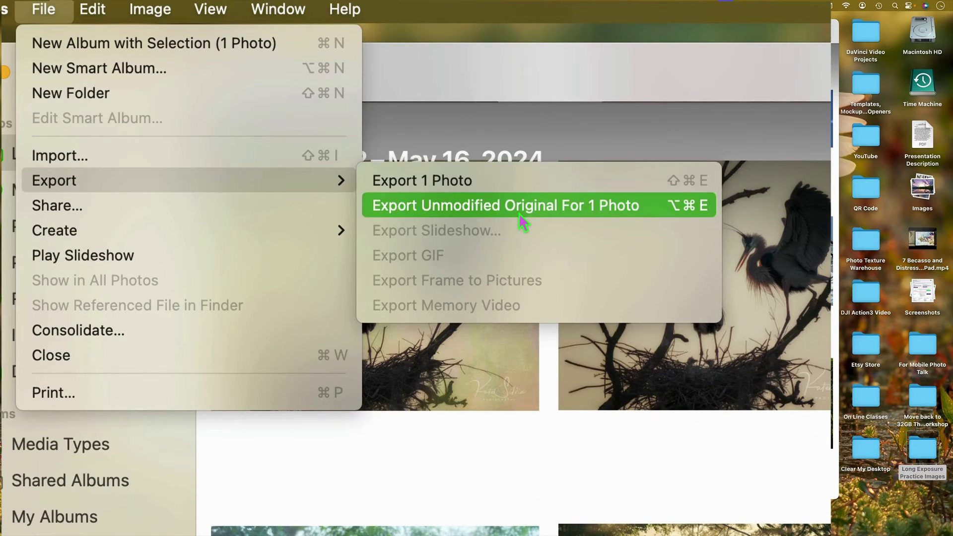
left_click(520, 215)
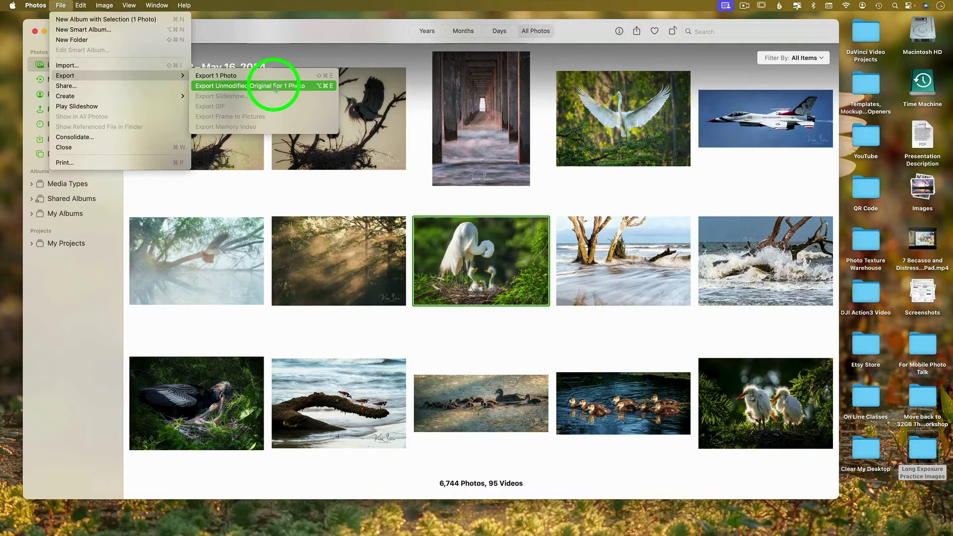
left_click(355, 32)
left_click_drag(356, 33, 460, 36)
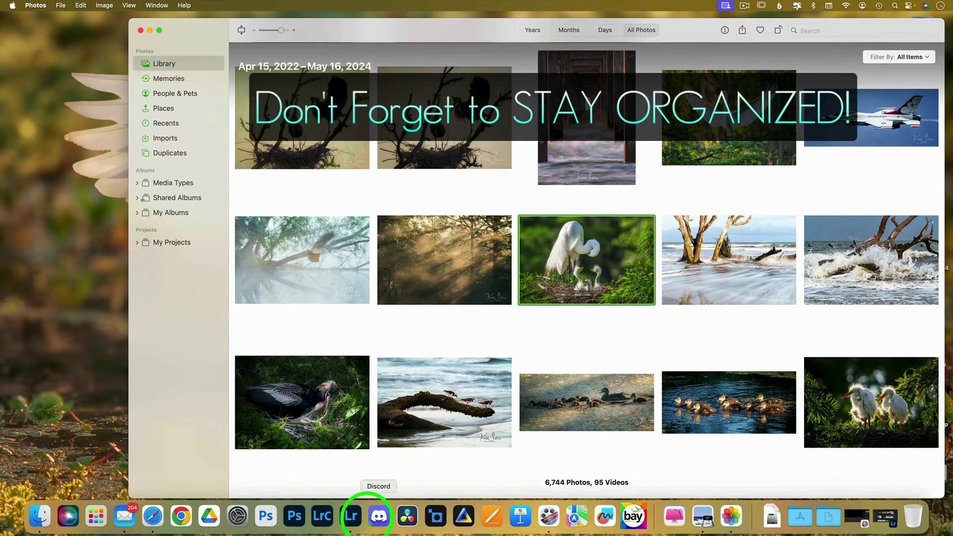
Bring Lightroom forward and view the Audubon Fuzzy Backlit Egrets photo full size
left_click(353, 519)
scroll(114, 194, "up", 3)
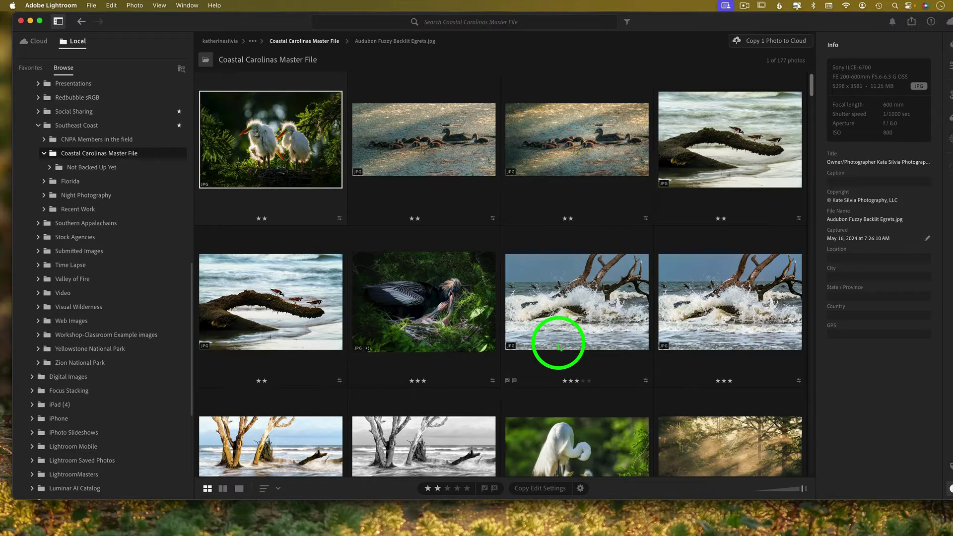
key("d")
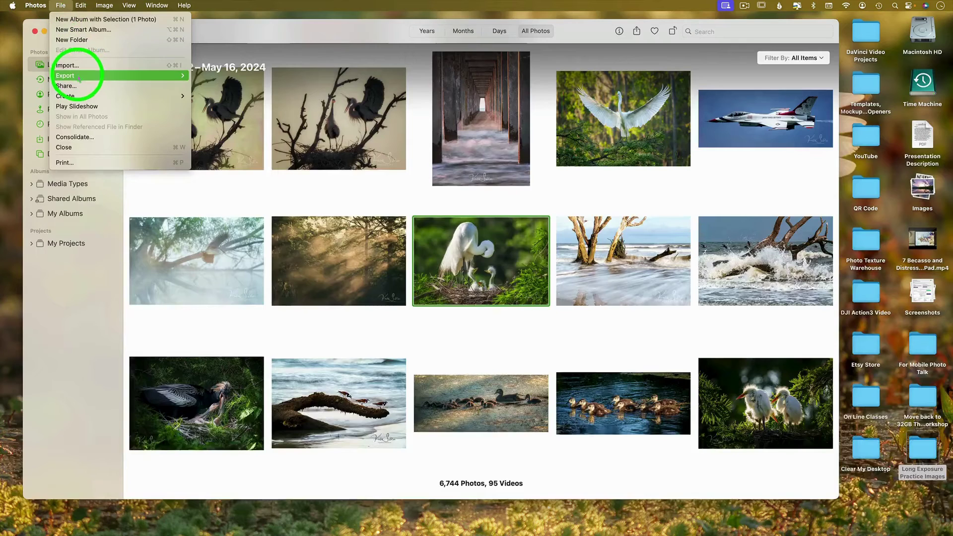
mouse_move(80, 77)
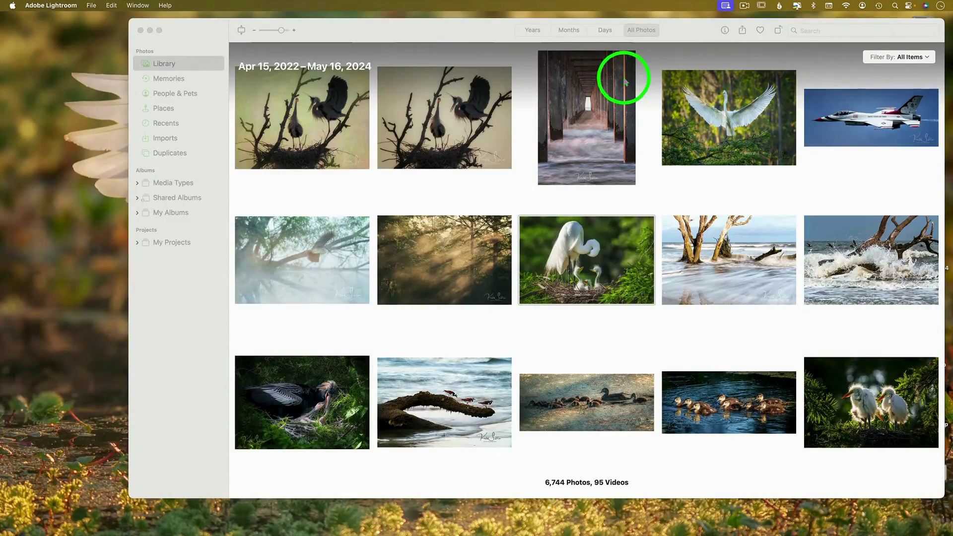
Scroll the All Photos grid to the most recent photos and make the Photos window active
scroll(533, 124, "up", 2)
scroll(534, 121, "down", 2)
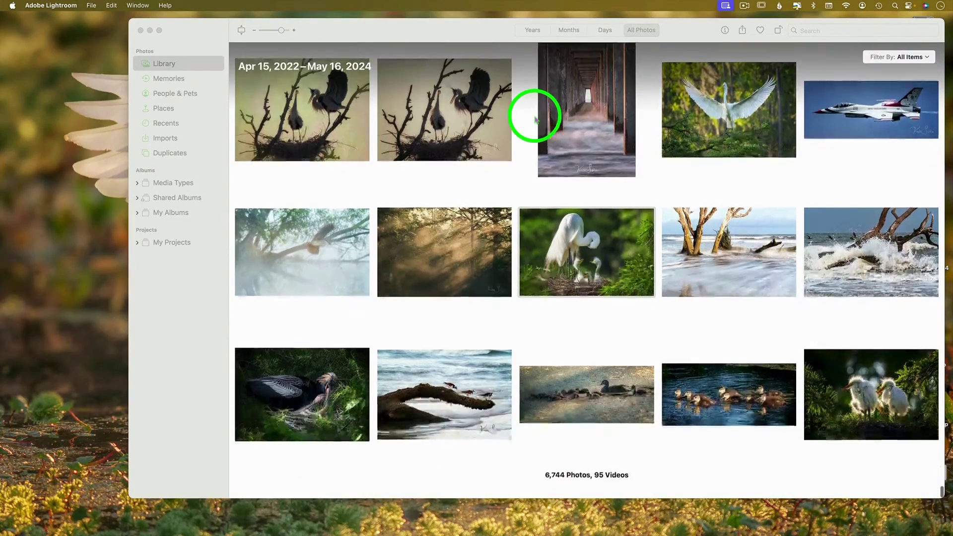
scroll(506, 251, "up", 3)
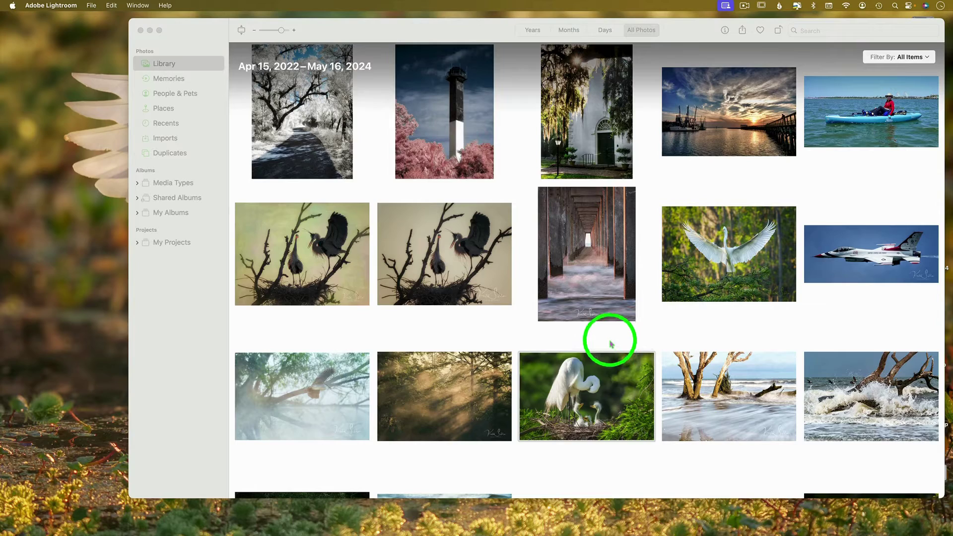
scroll(430, 110, "down", 4)
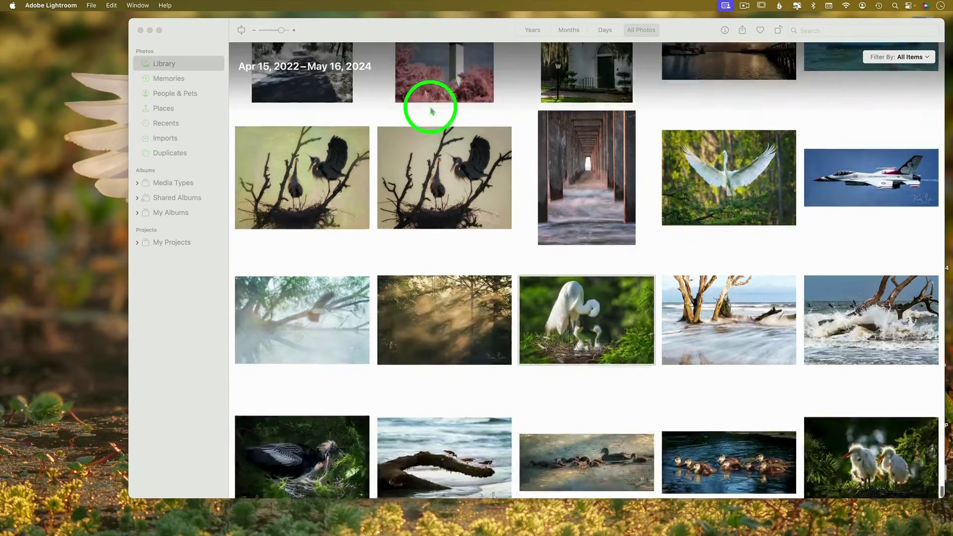
scroll(573, 257, "down", 2)
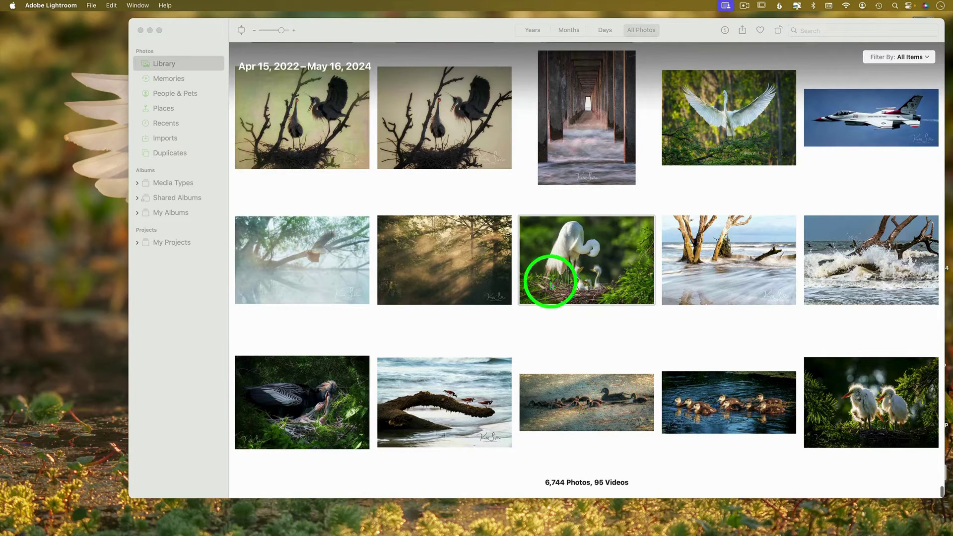
left_click(546, 275)
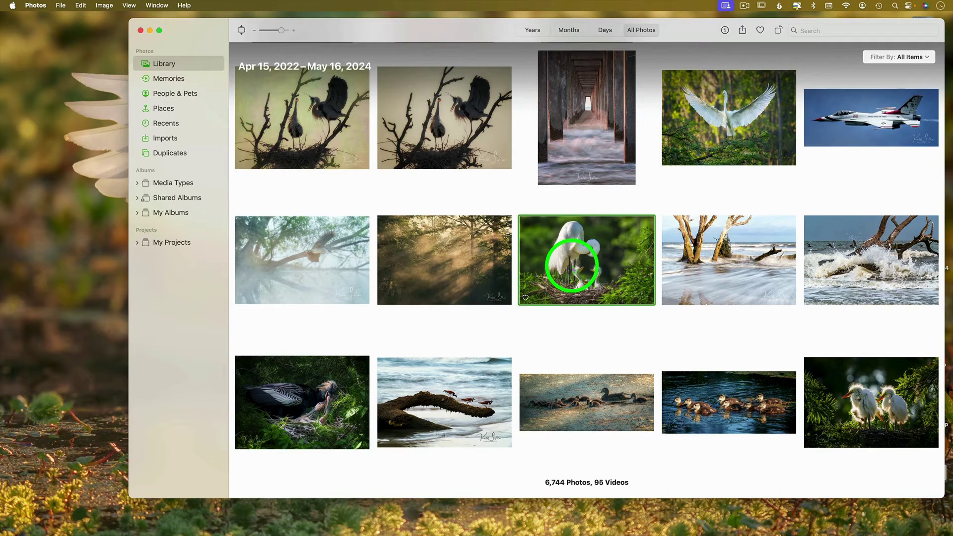
mouse_move(571, 266)
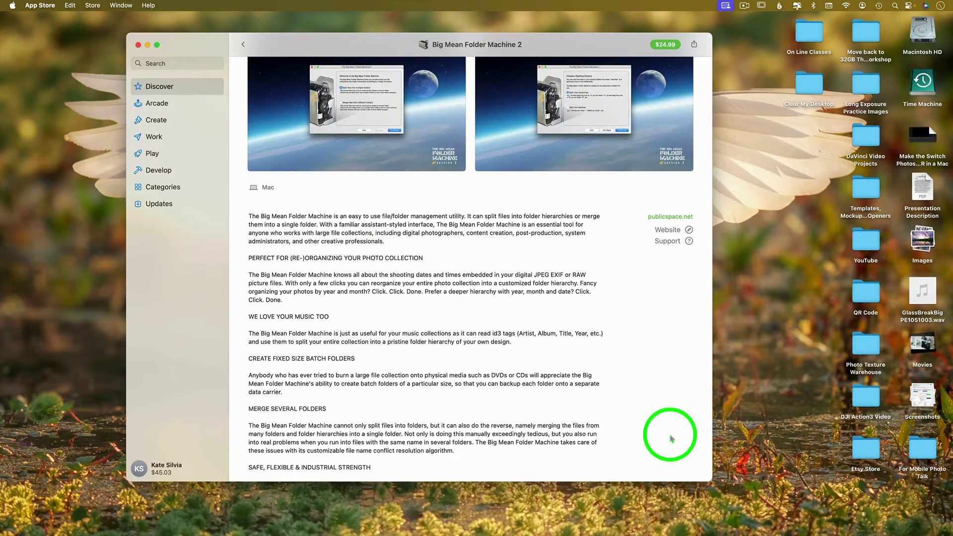
scroll(559, 330, "up", 5)
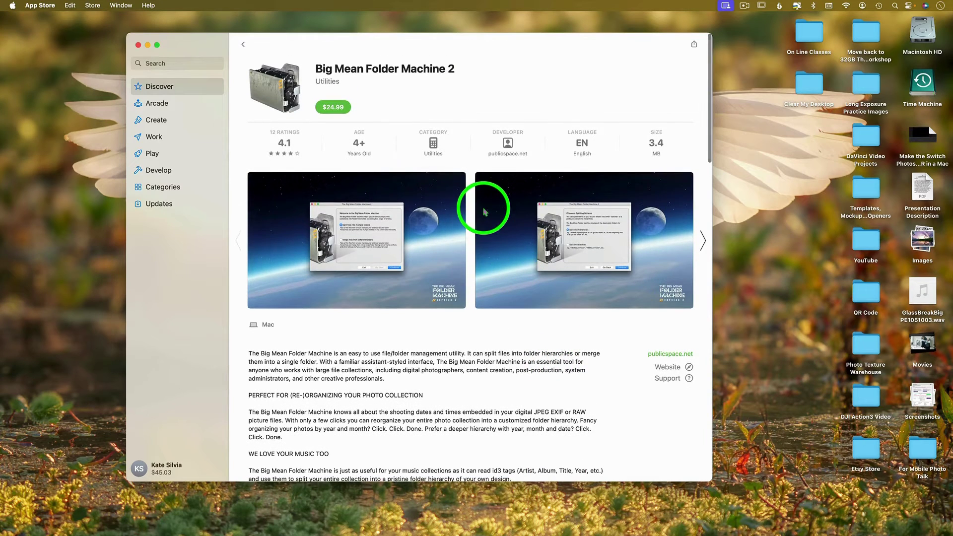
scroll(485, 211, "down", 2)
scroll(485, 211, "down", 2)
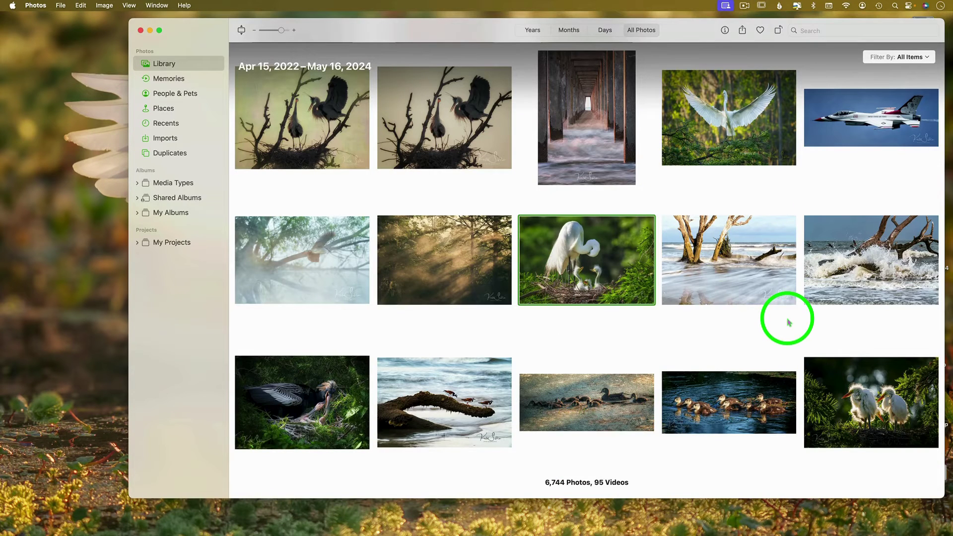
Bring Lightroom to the front and switch to the cloud-synced photo library
mouse_move(452, 522)
left_click(351, 519)
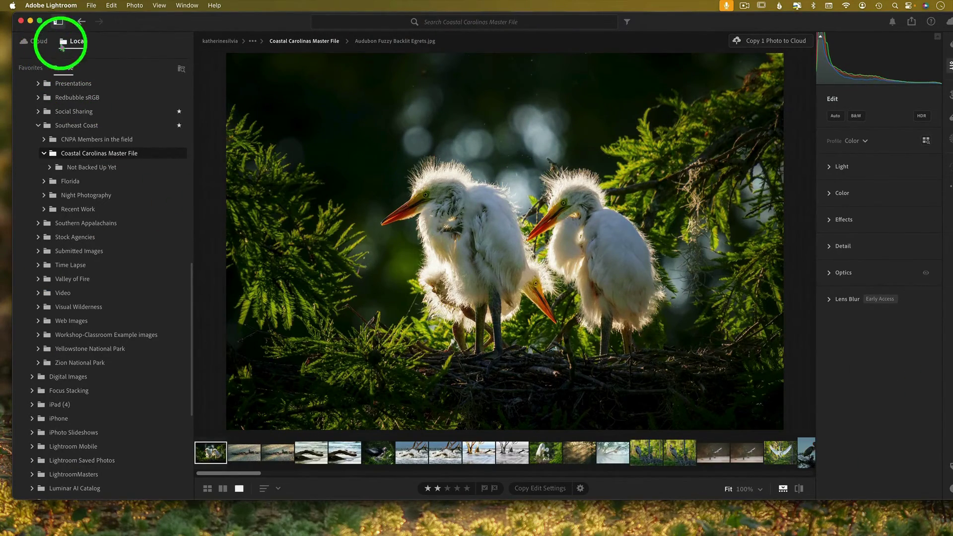
left_click(40, 41)
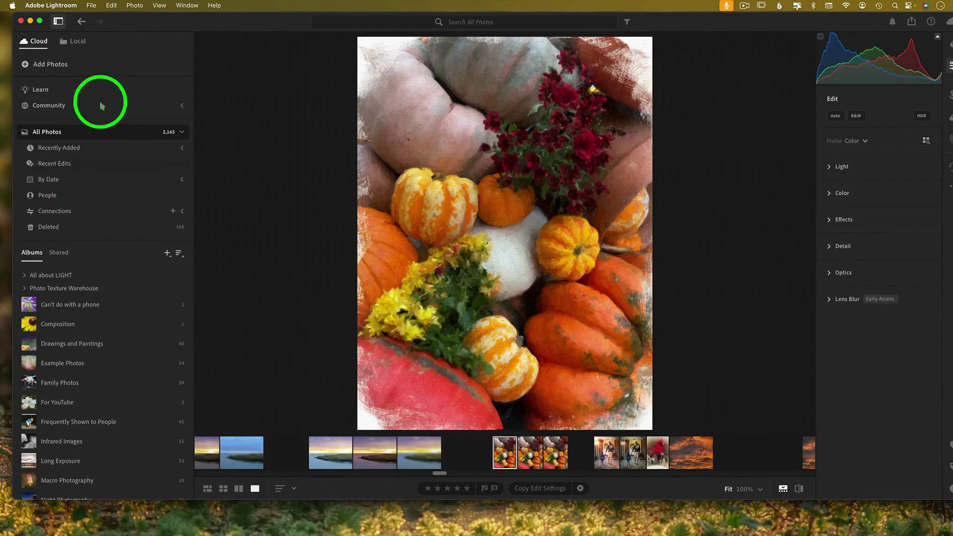
Start File › Migrate From › Apple Photos Library, cancel it, and return to Local folders
left_click(88, 6)
mouse_move(115, 101)
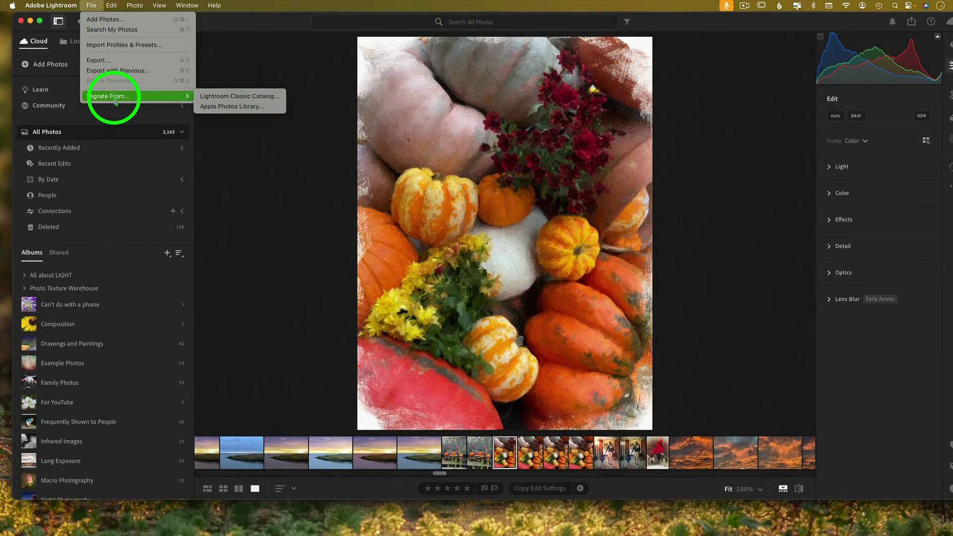
left_click(231, 108)
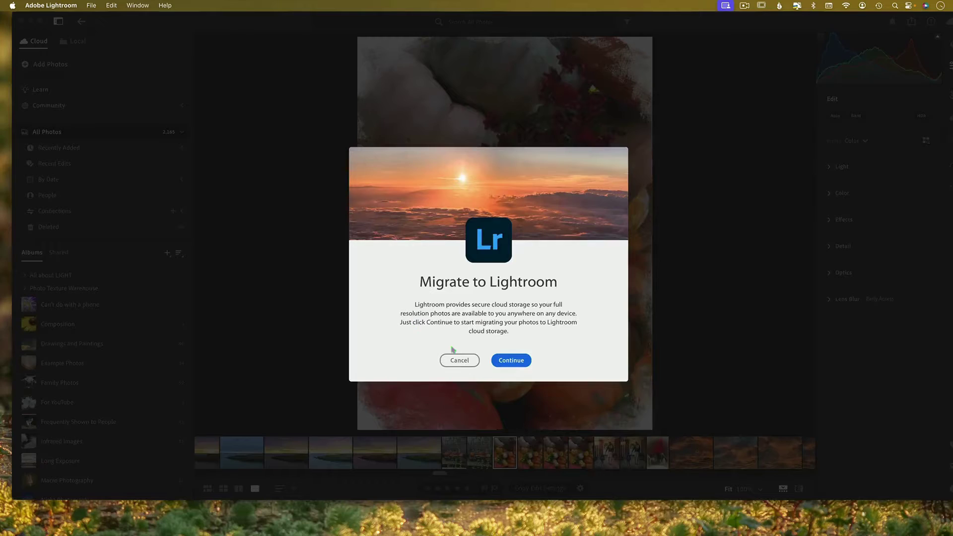
left_click(459, 361)
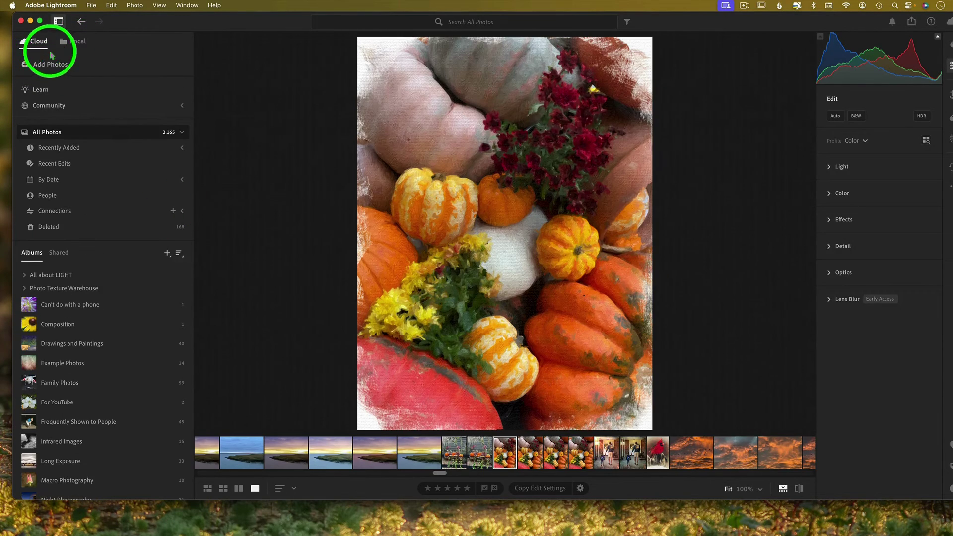
left_click(78, 44)
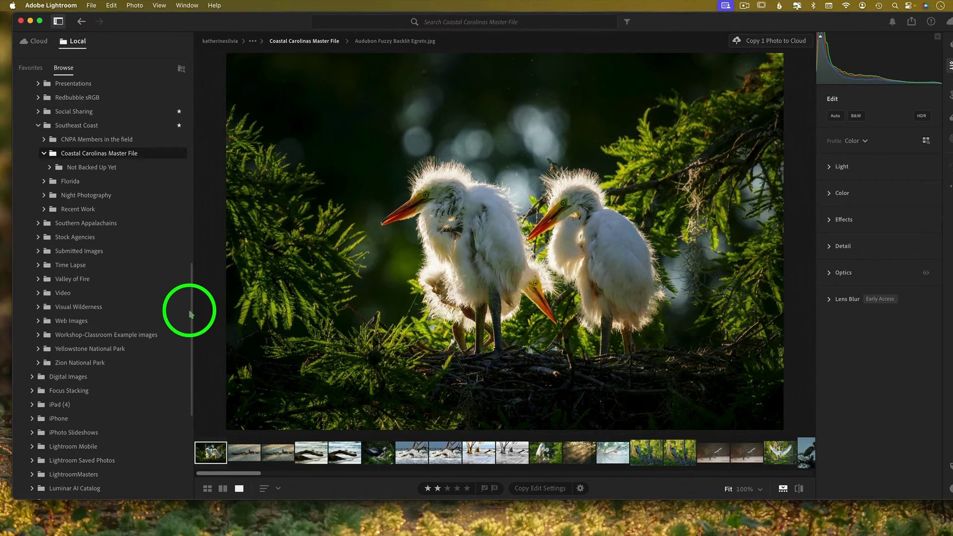
left_click_drag(721, 23, 678, 26)
left_click(909, 21)
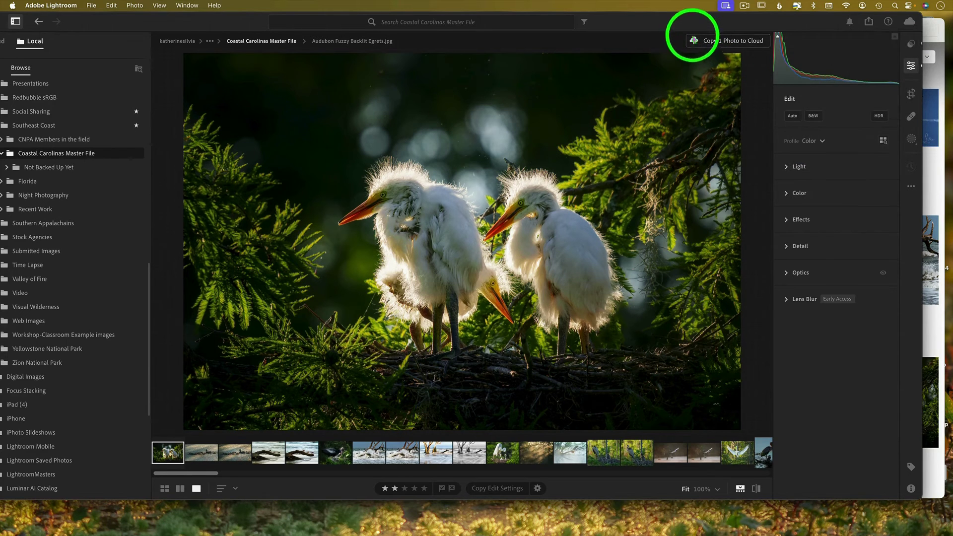
left_click_drag(685, 25, 714, 26)
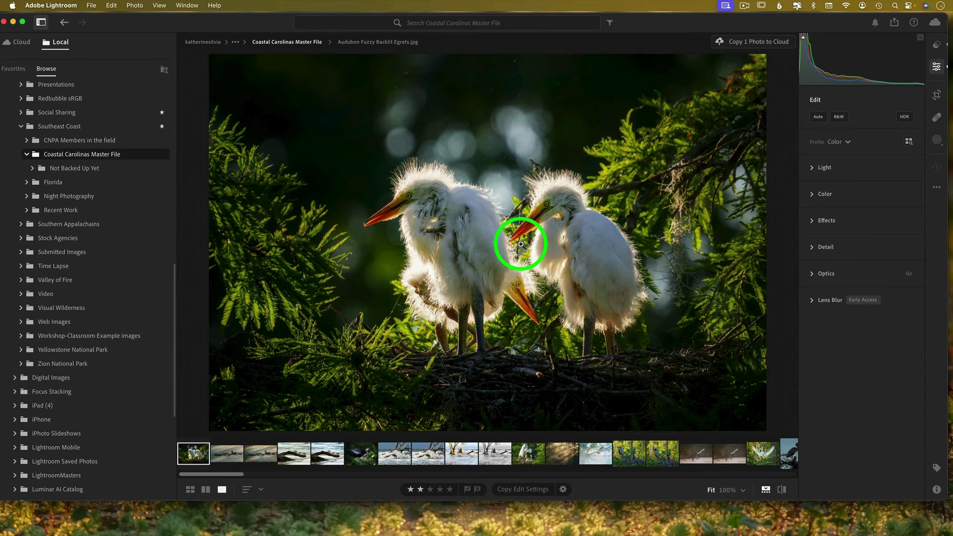
Minimize Lightroom, shift the Photos window left, and scroll its All Photos grid
left_click(13, 22)
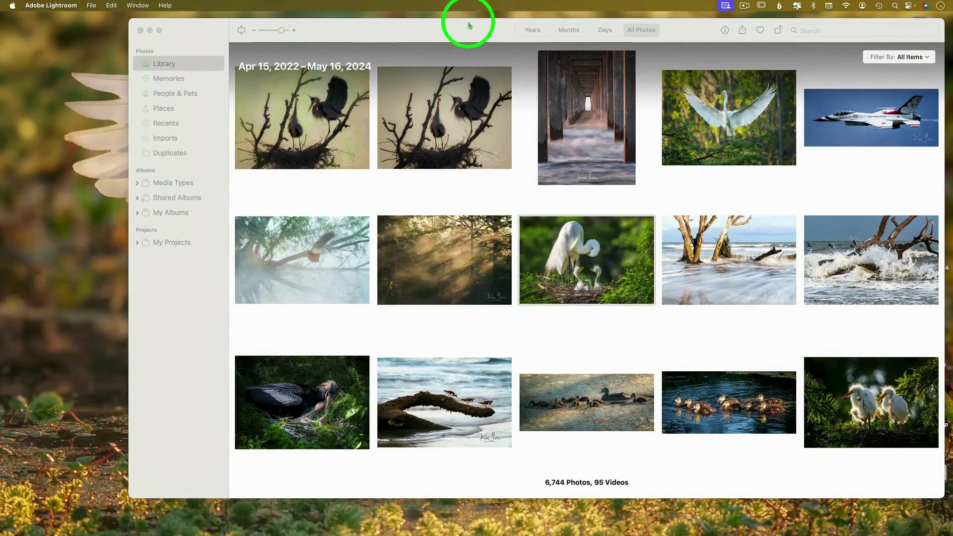
left_click_drag(468, 21, 411, 21)
scroll(514, 270, "up", 5)
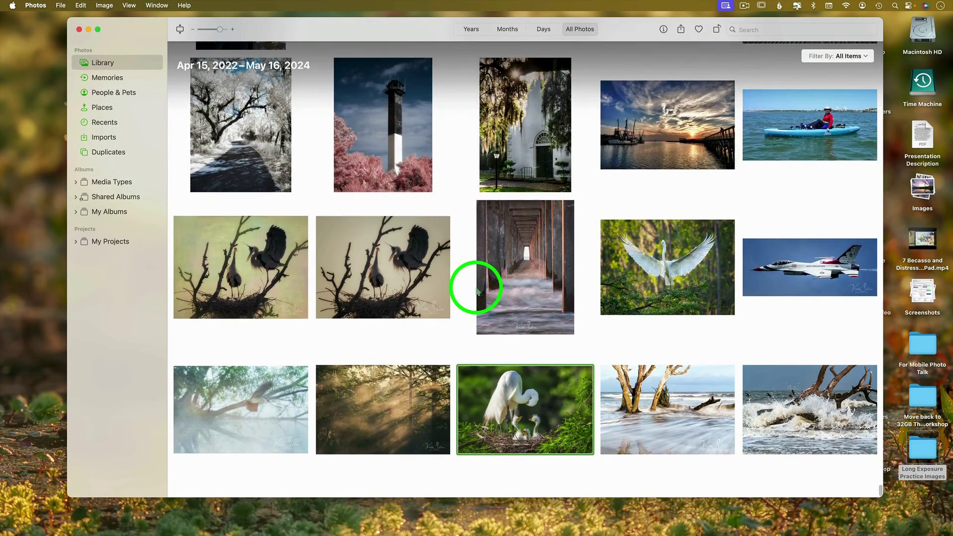
scroll(476, 290, "down", 3)
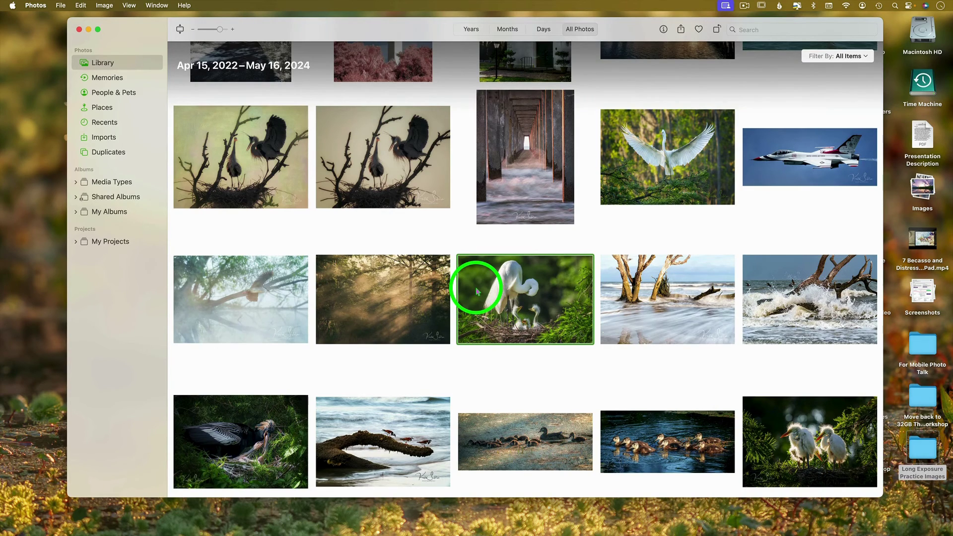
scroll(521, 260, "up", 5)
scroll(522, 263, "down", 3)
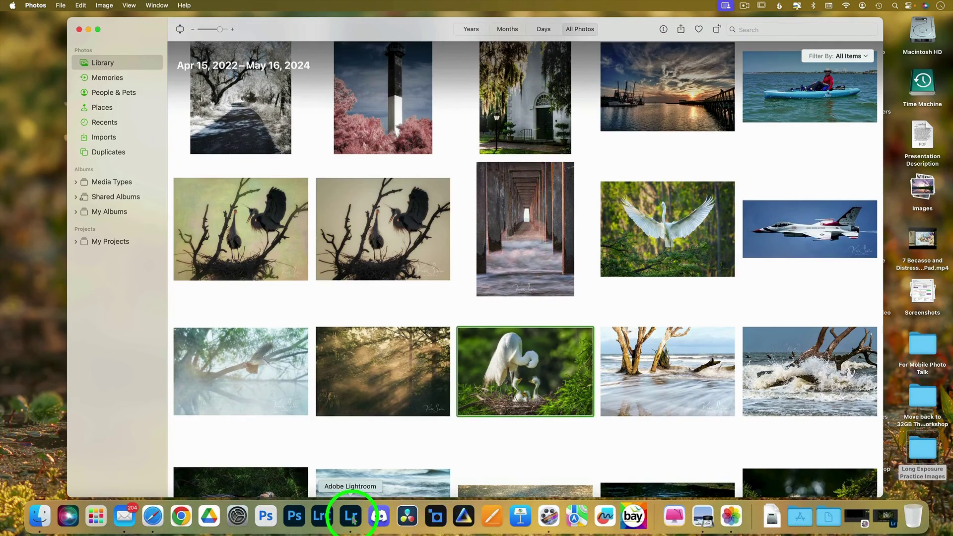
Restore the Lightroom window, switch to the Cloud library, then back to Local
left_click(351, 517)
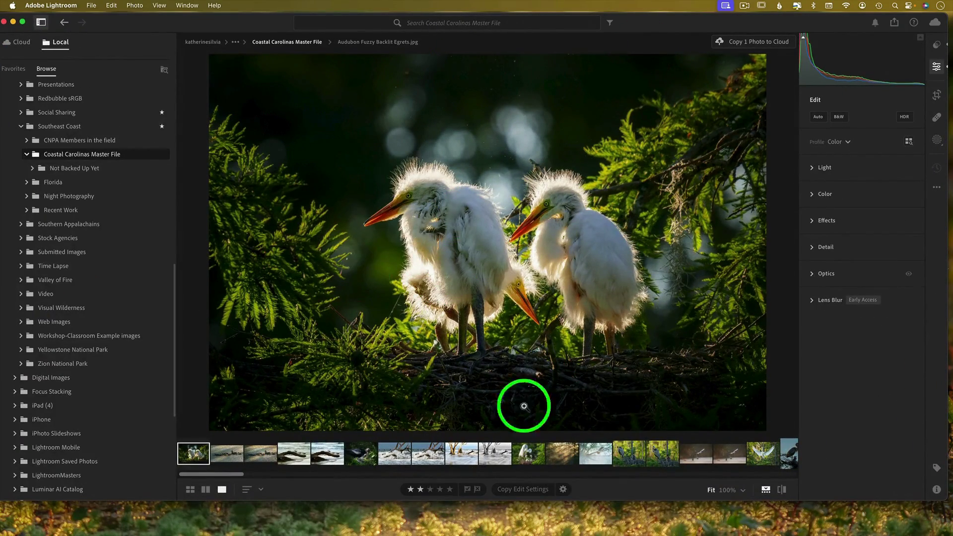
left_click(22, 43)
left_click(62, 43)
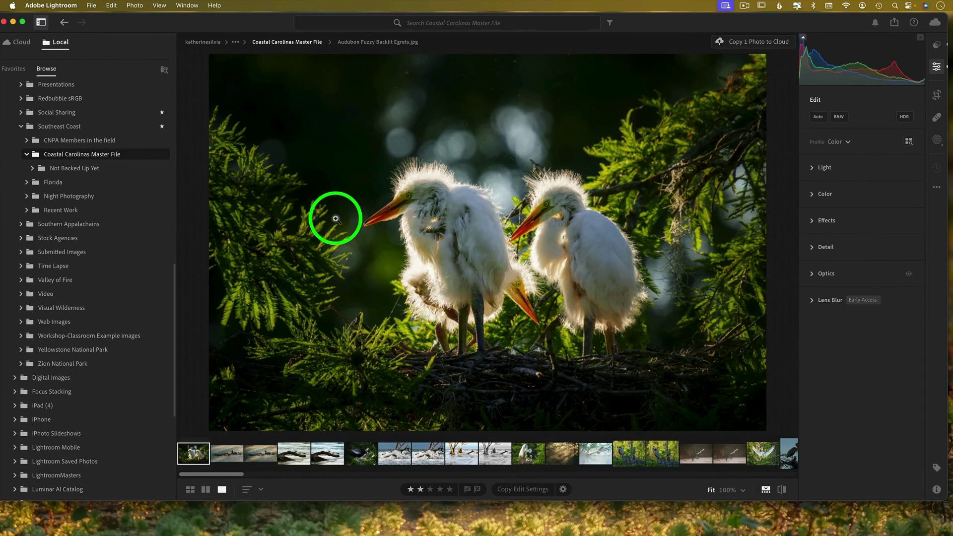